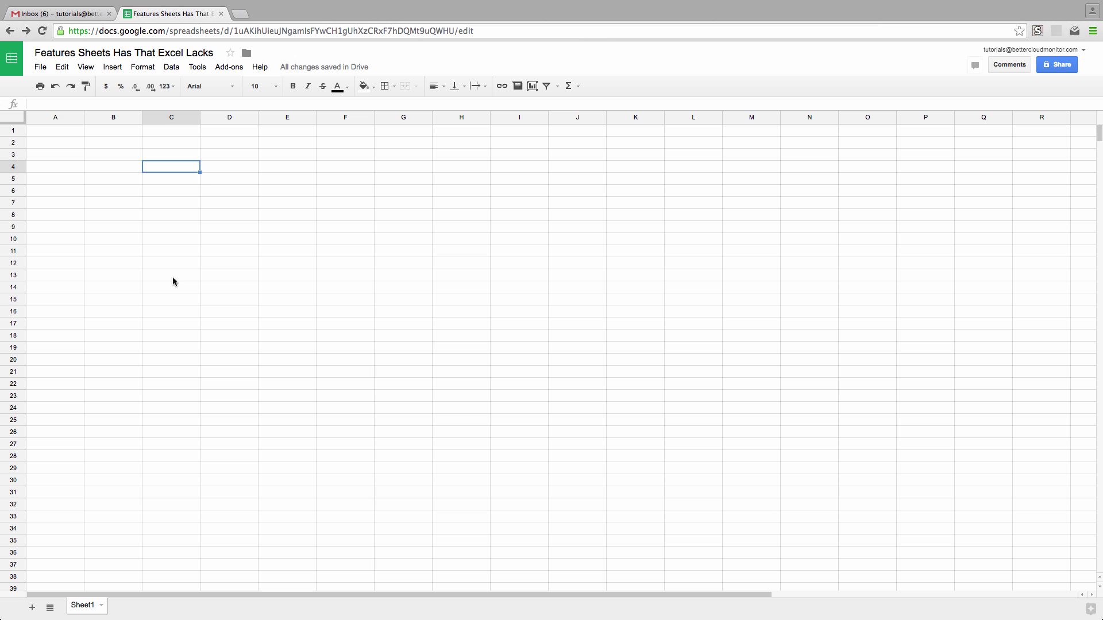
Step: Enter =GOOGLEFINANCE("GOOGL") in C4 so it shows the GOOGL price, 714.71
text(=)
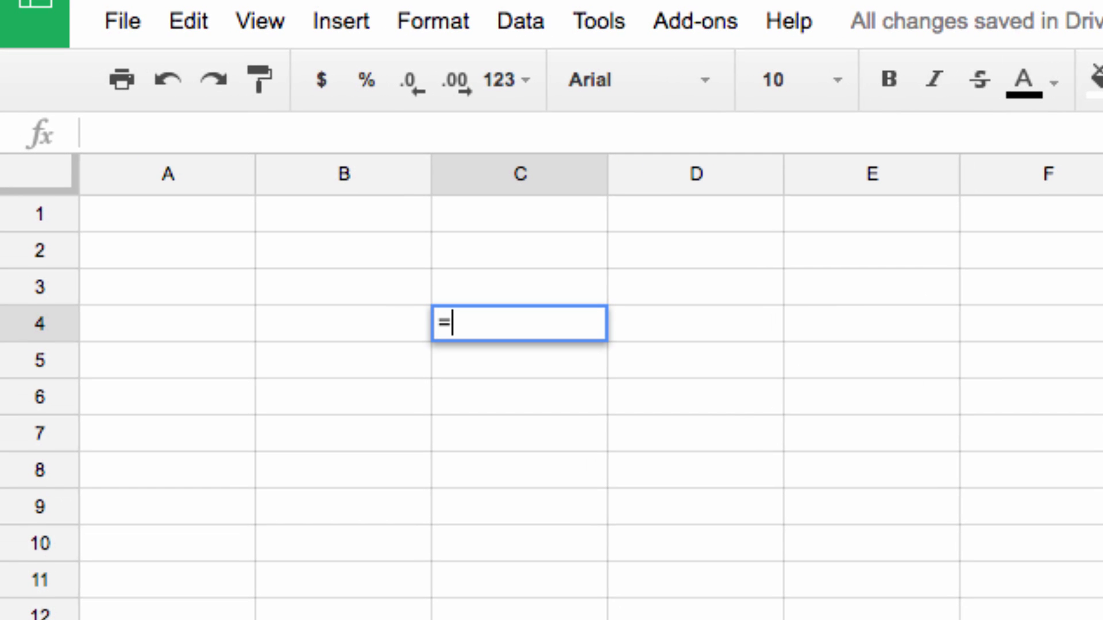
text(G)
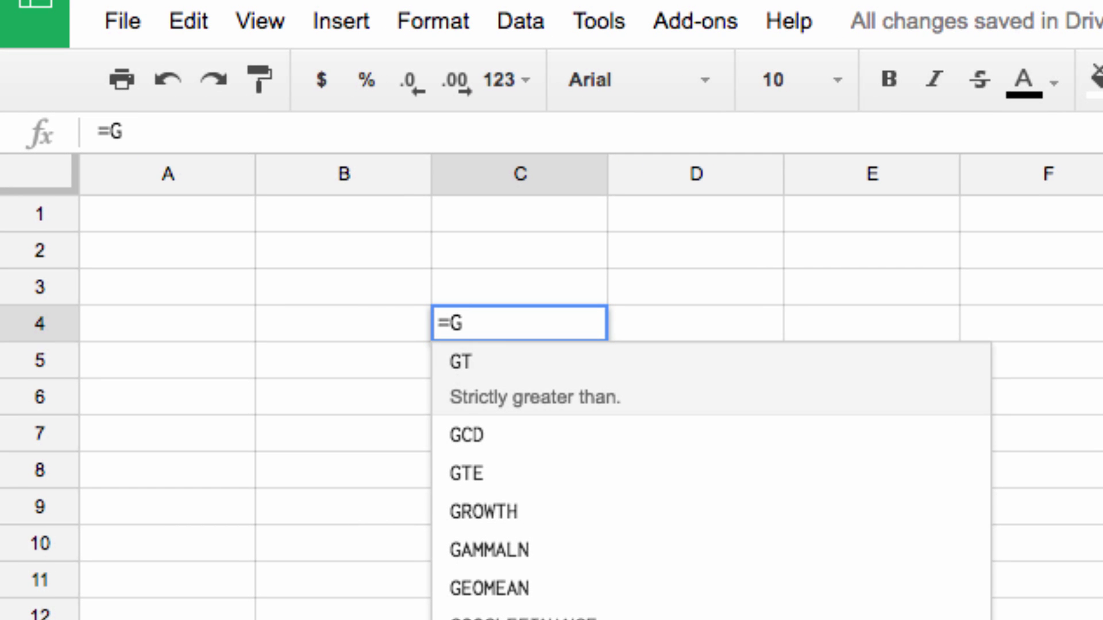
text(OOGLE)
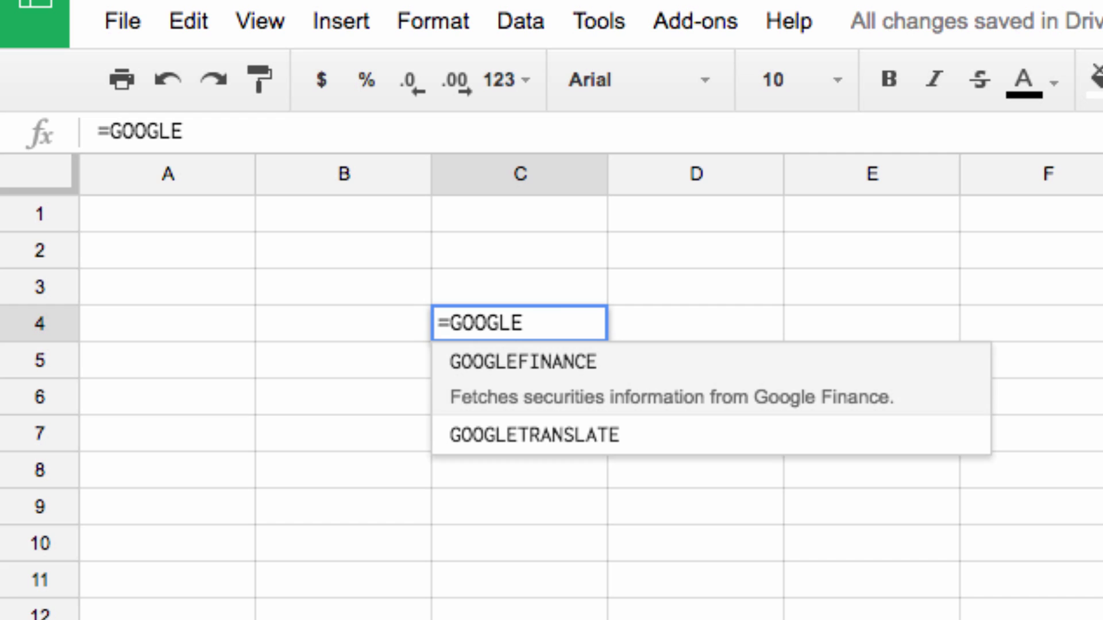
text(FINANCE)
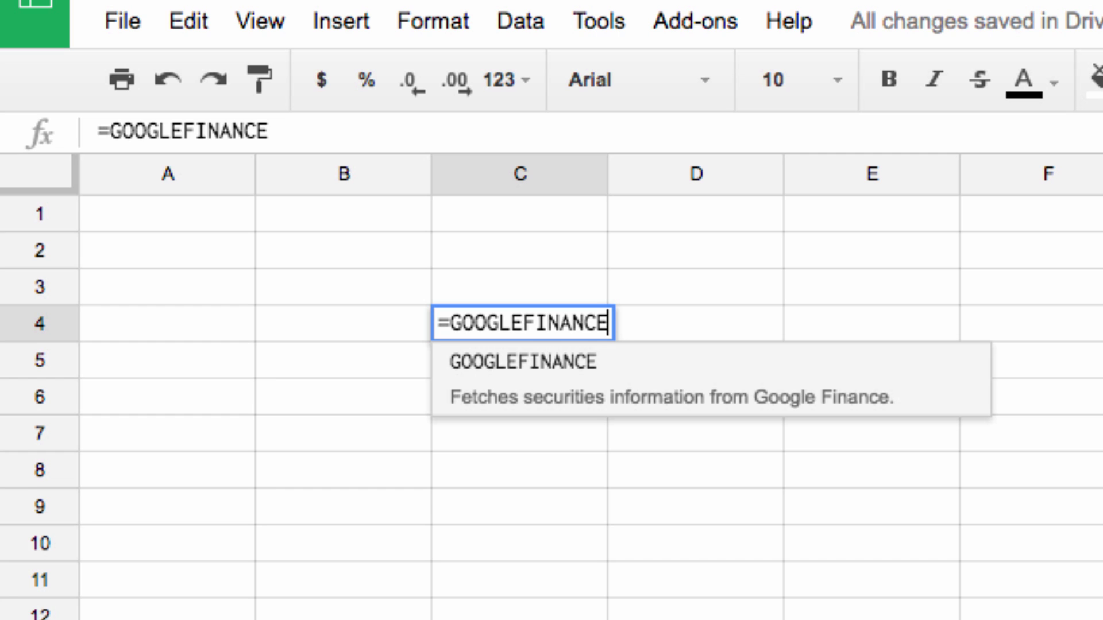
text(()
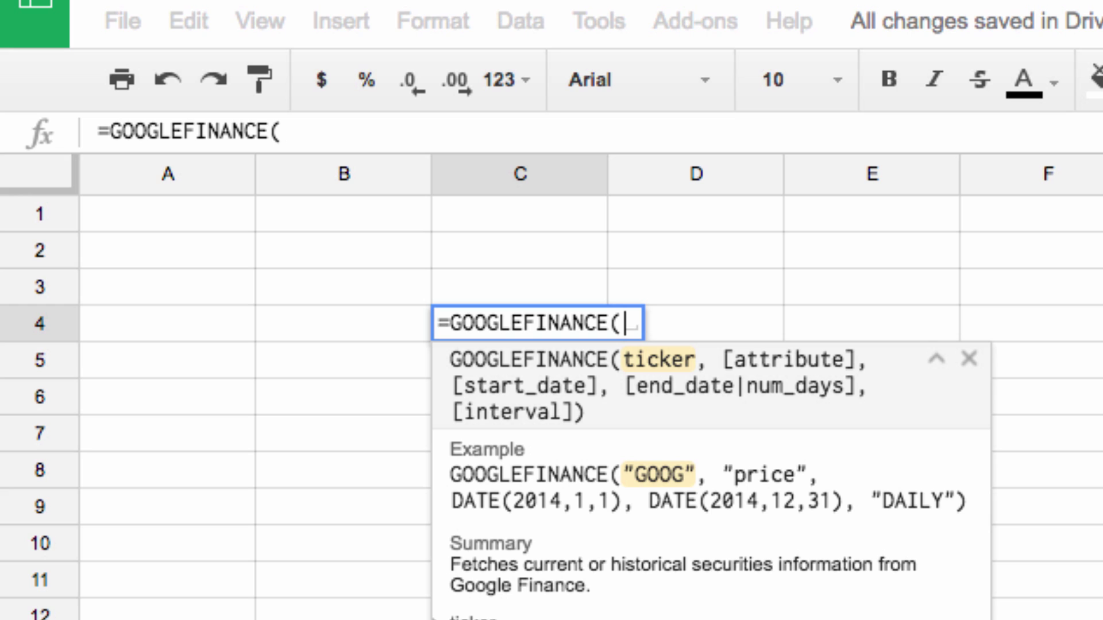
text(")
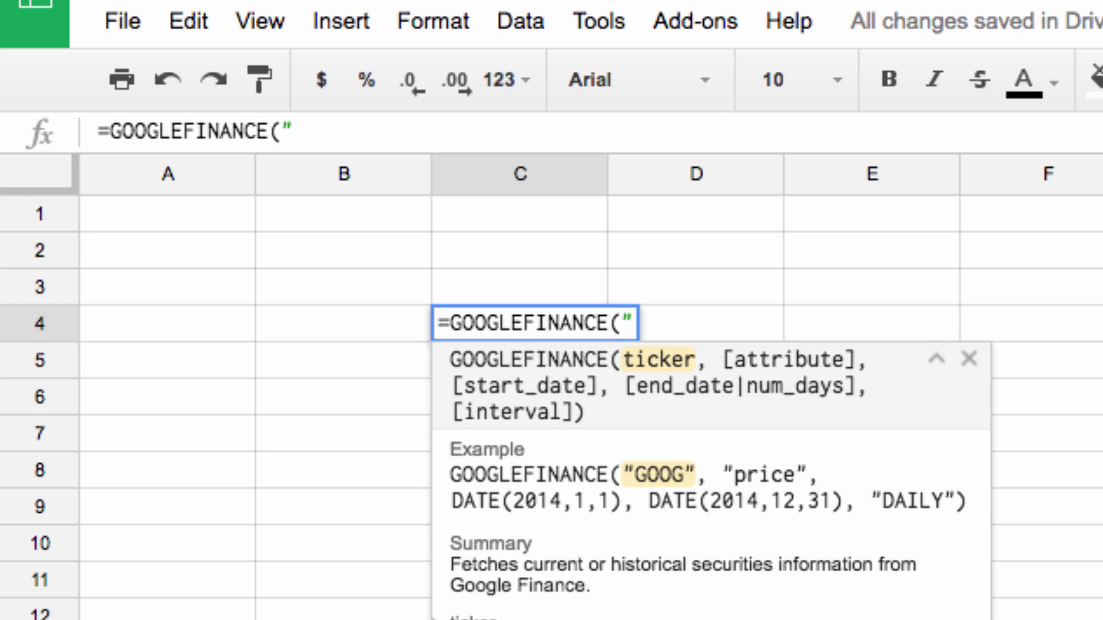
text(GOOG)
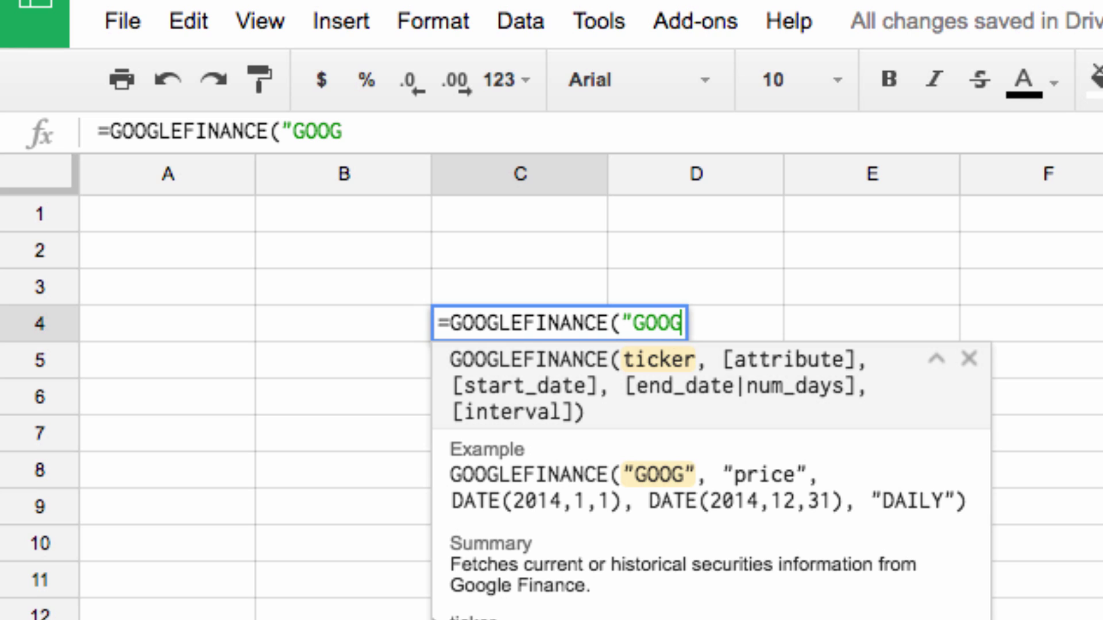
text(L")
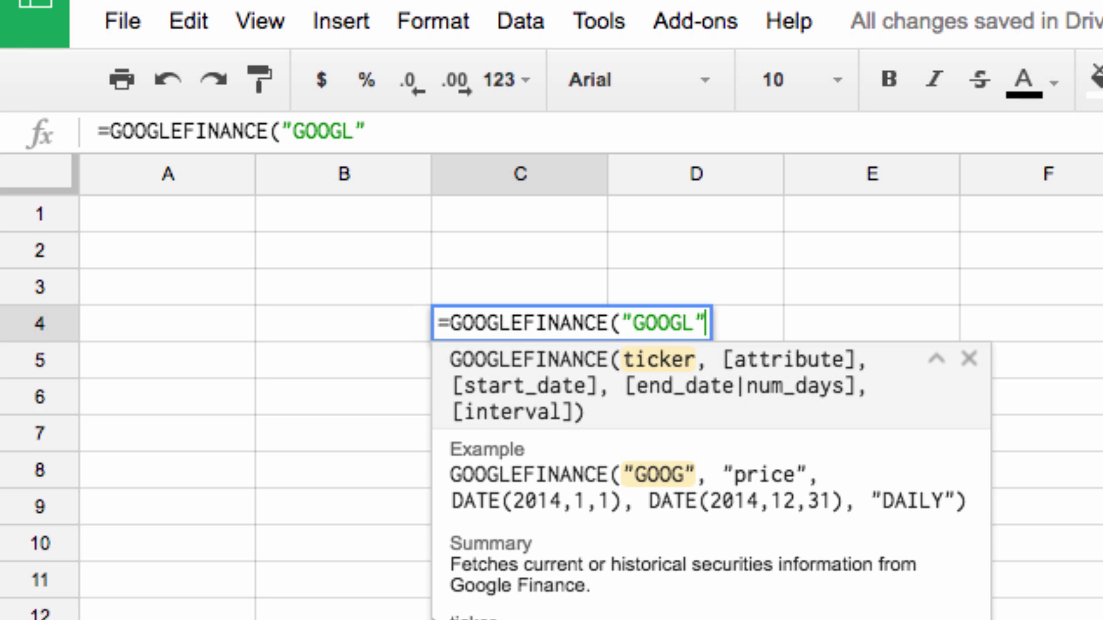
text())
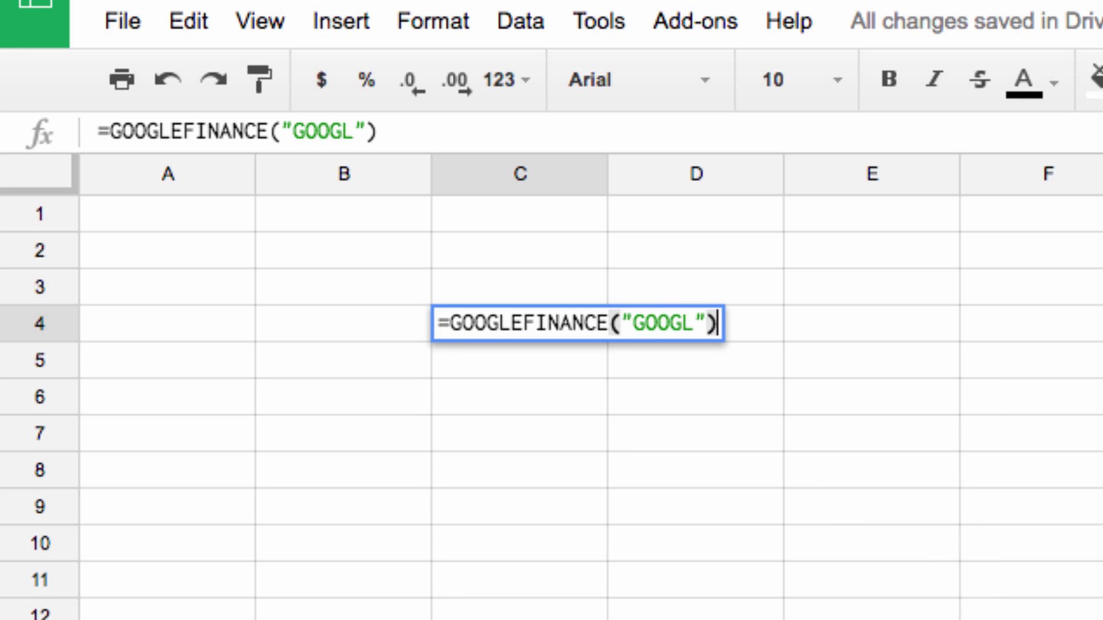
key(Return)
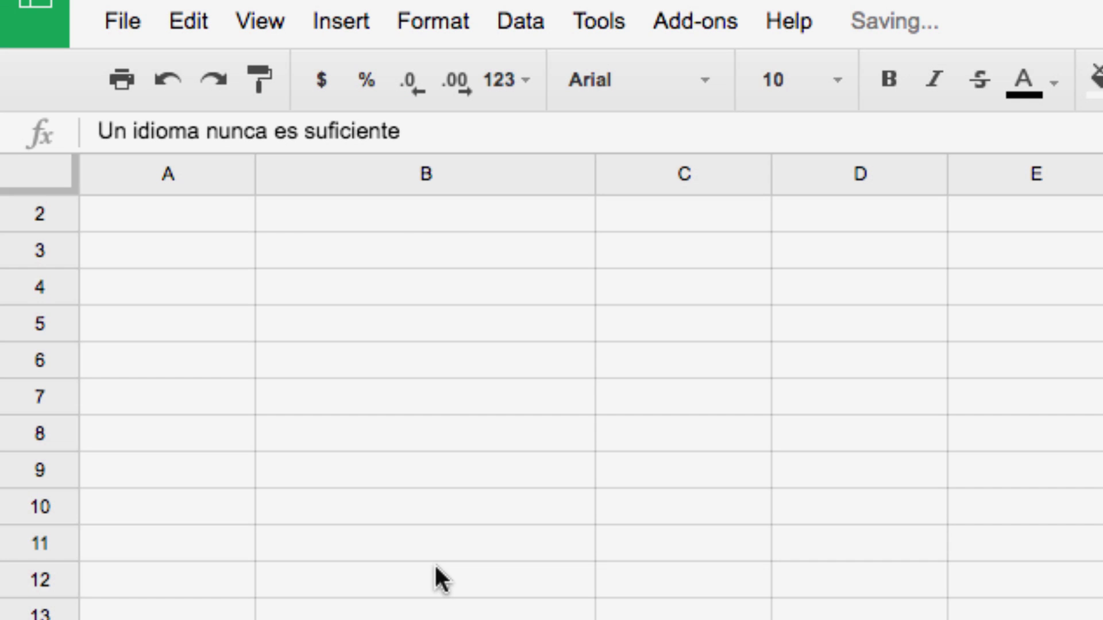
Step: Paste the Spanish sentence 'Un idioma nunca es suficiente' into B4
click(408, 287)
key(ctrl+v)
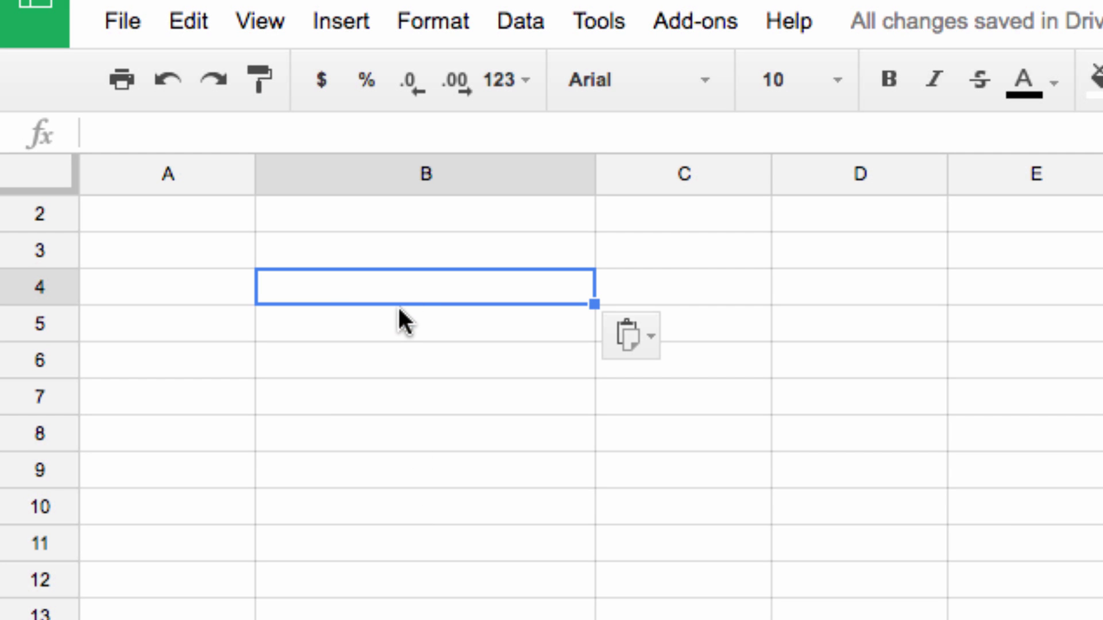
text(Un idioma nunca es suficiente)
Step: Enter =GOOGLETRANSLATE(B4,"es","en") in C4, giving 'One language is never enough'
click(649, 281)
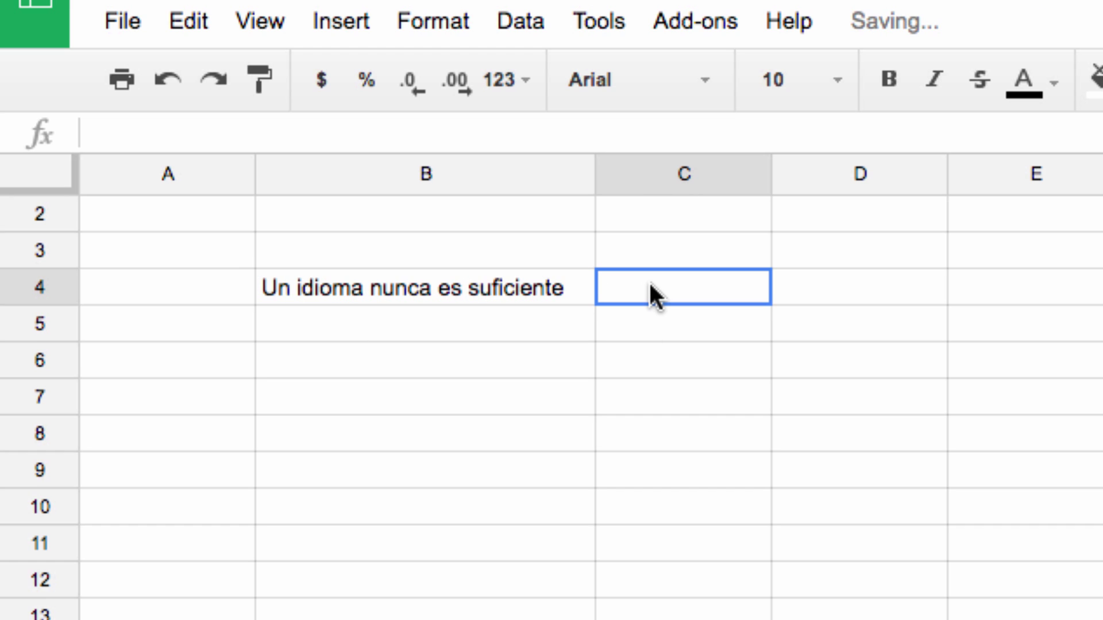
text(=G)
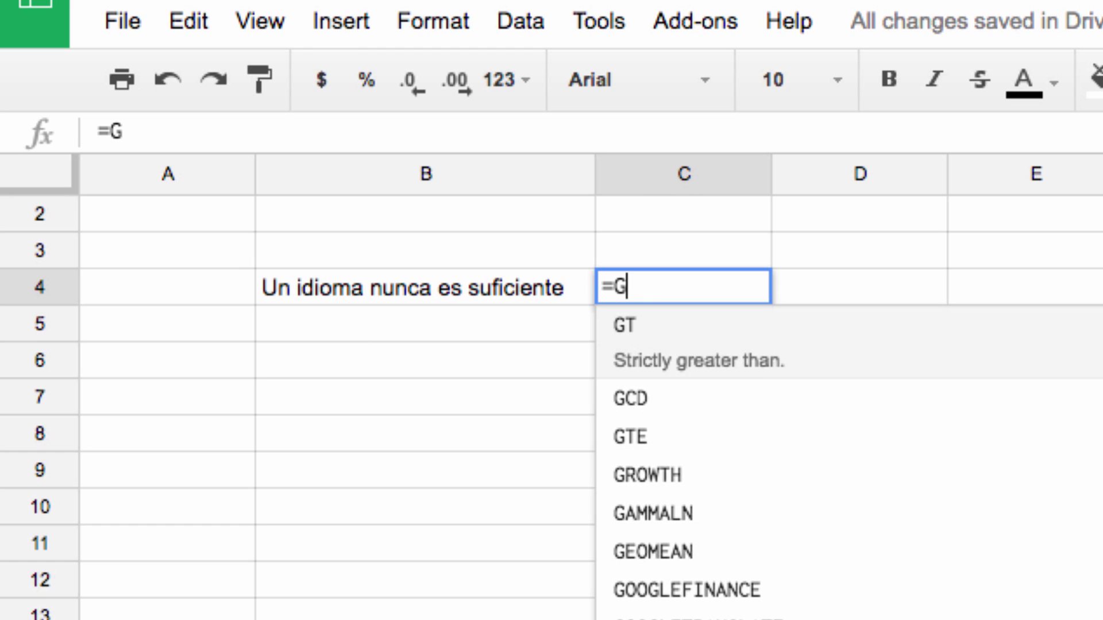
text(OOGLETRANSLA)
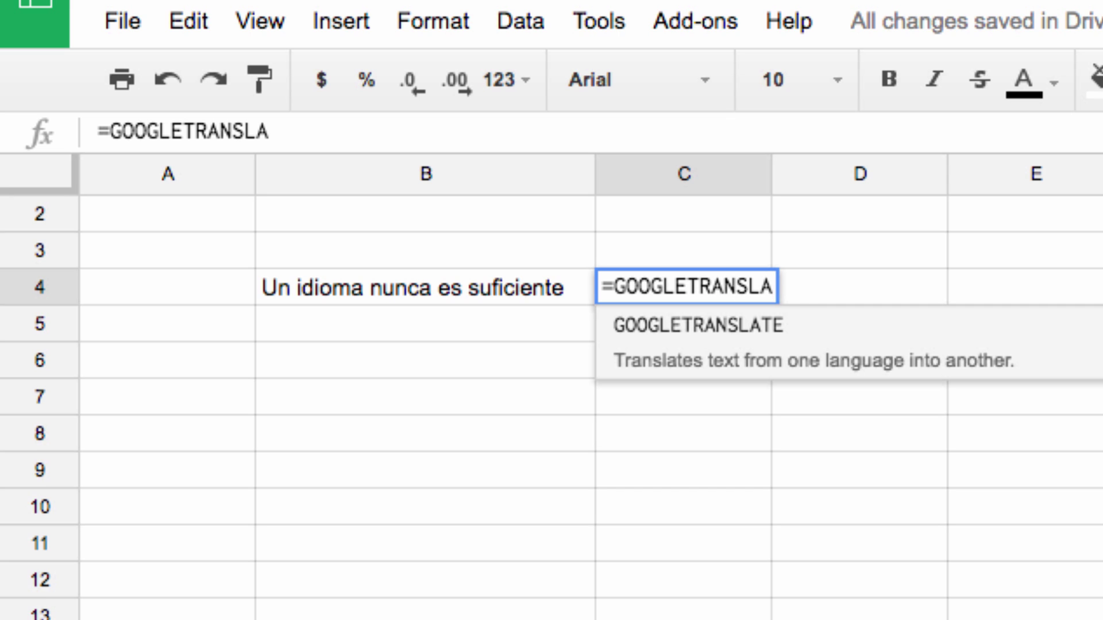
text(TE()
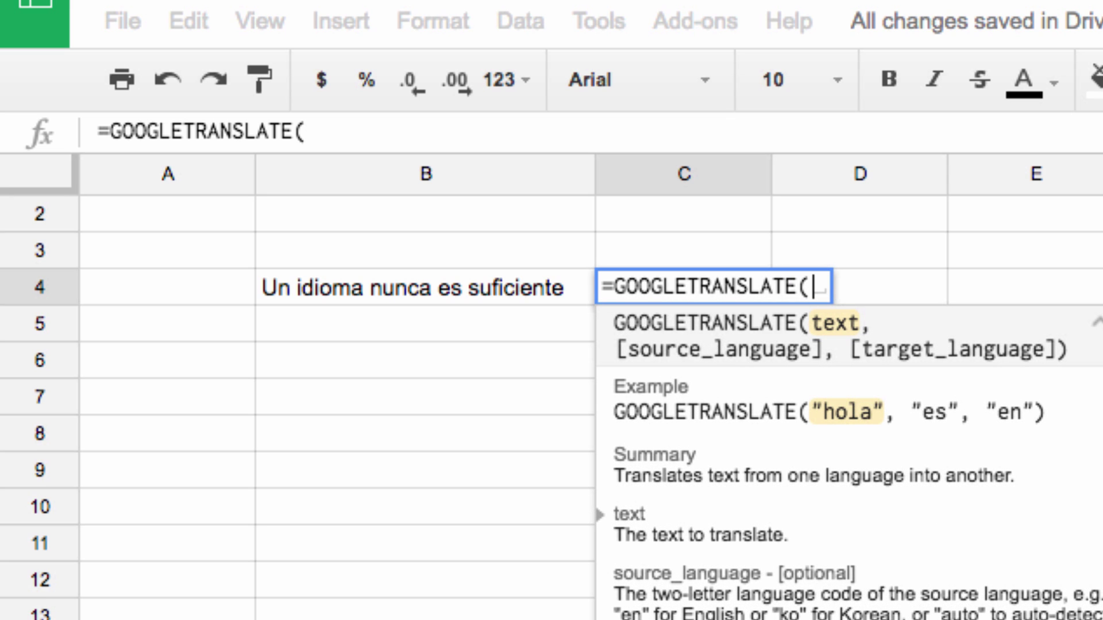
click(371, 289)
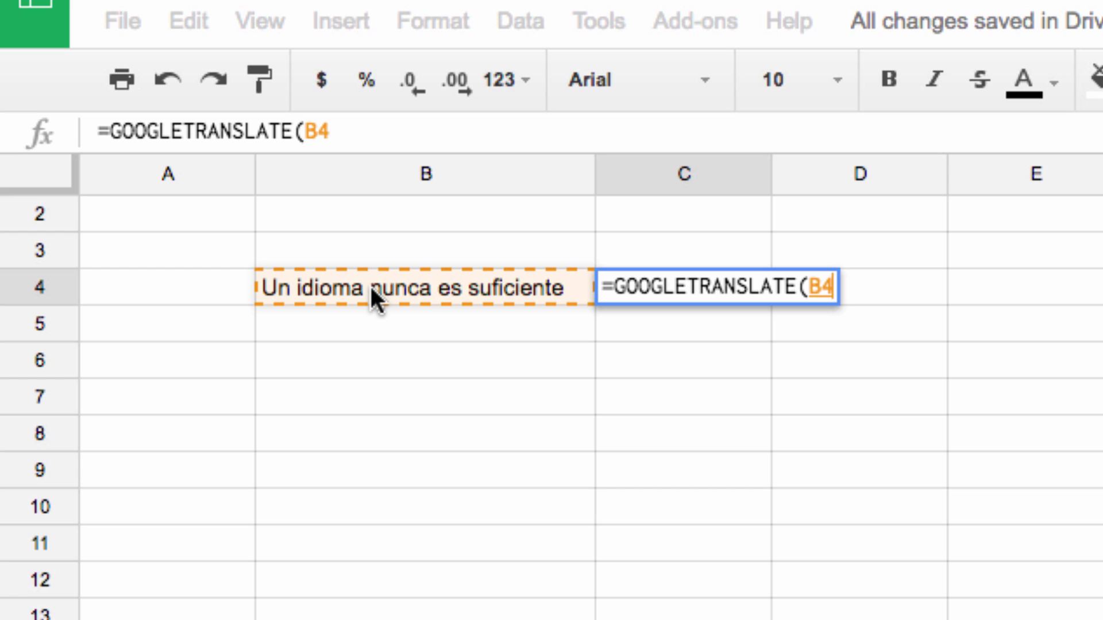
text(, )
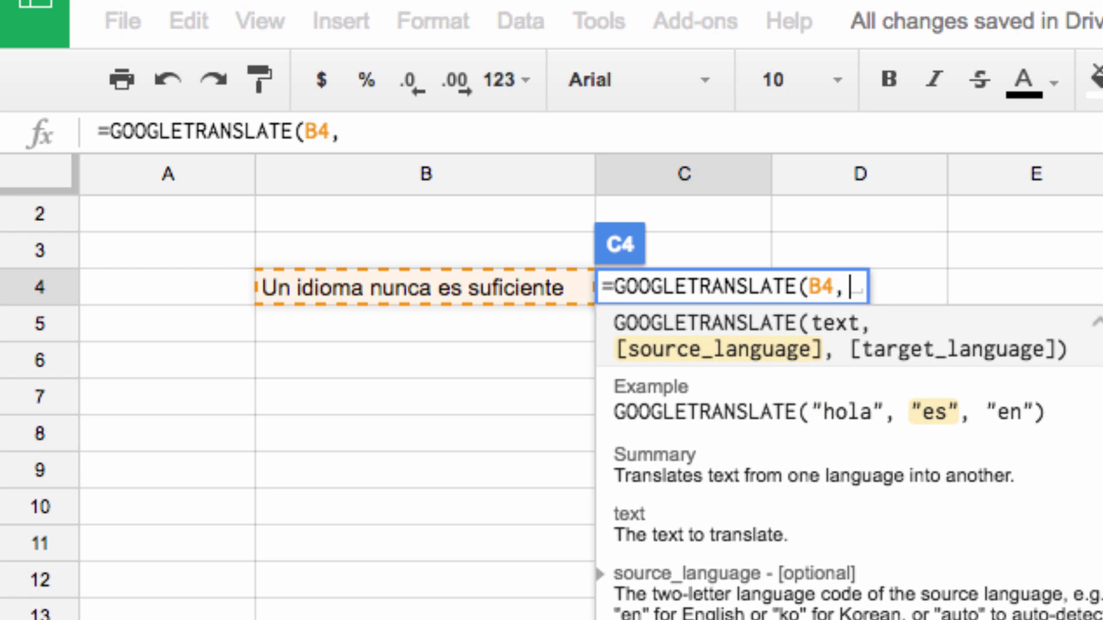
text(")
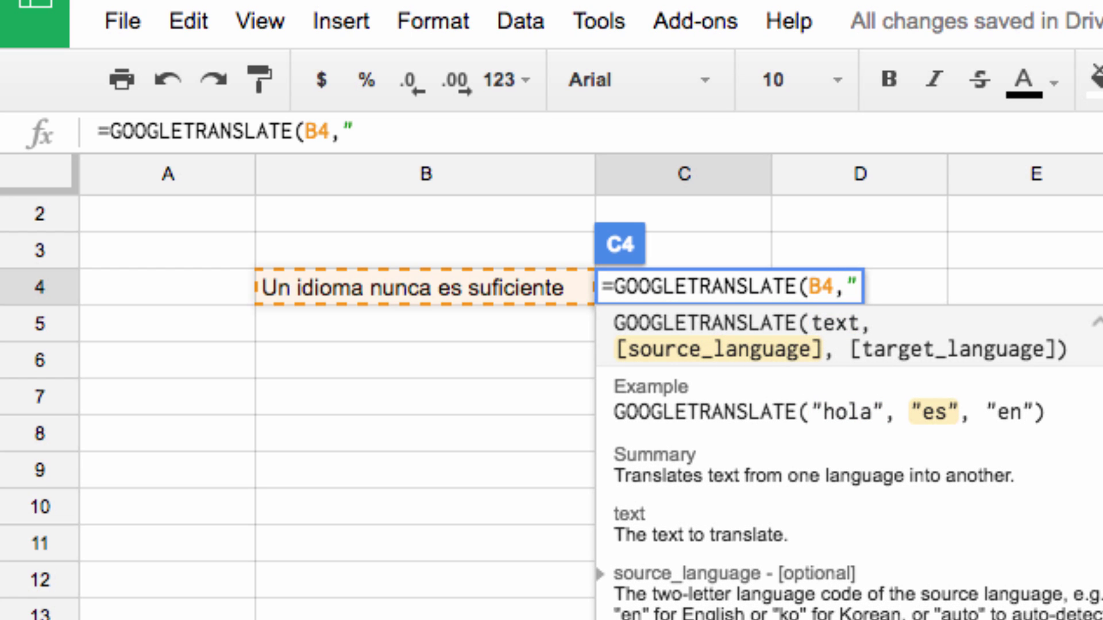
text(es")
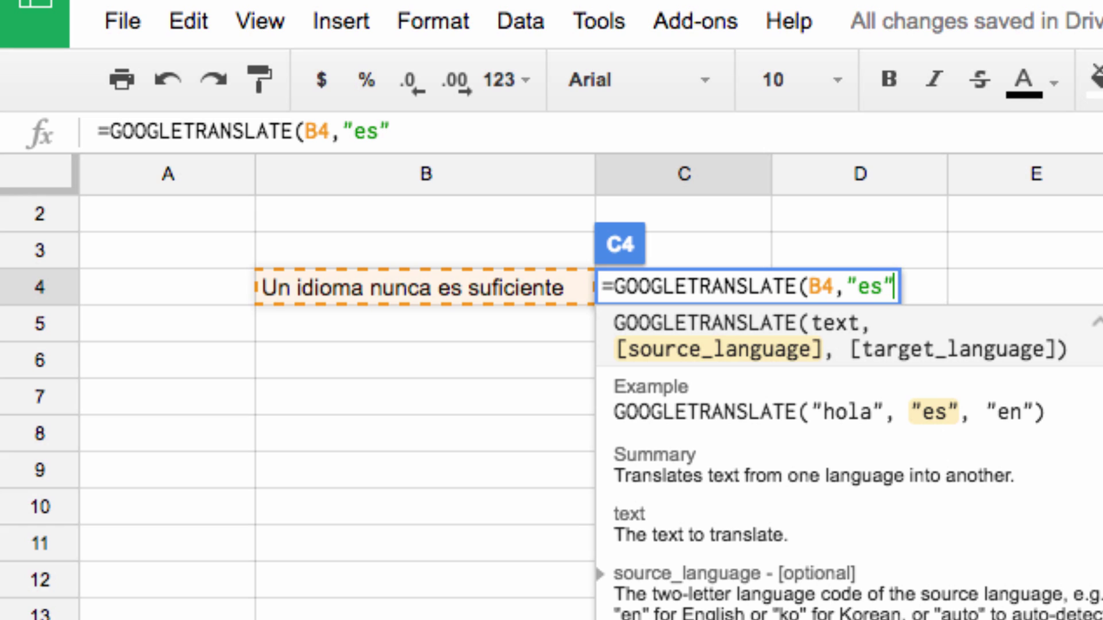
text(,")
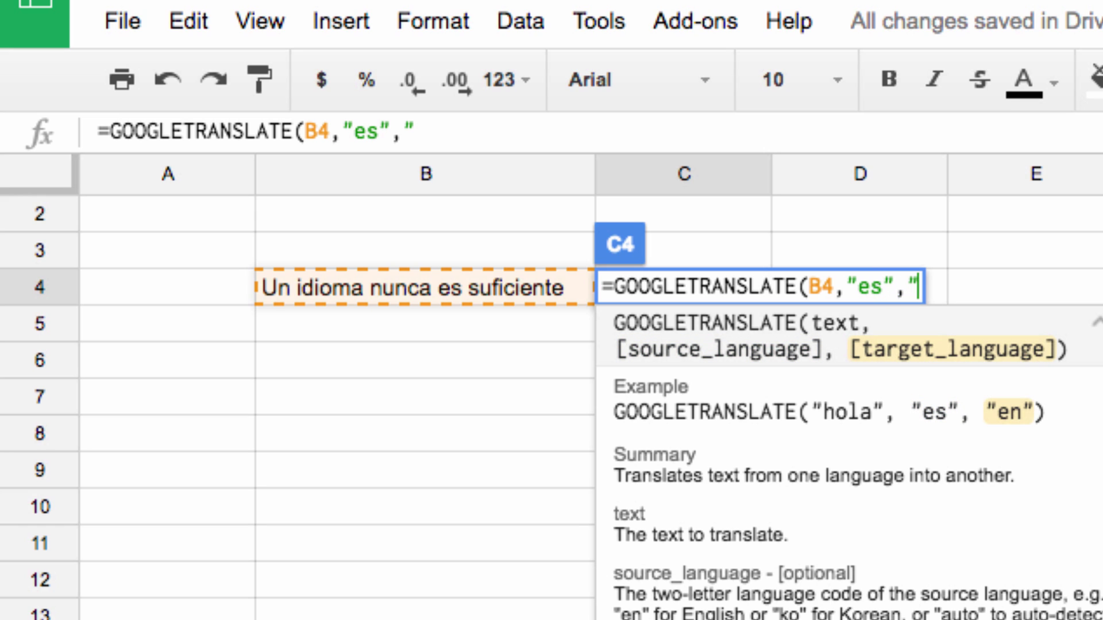
text(en"))
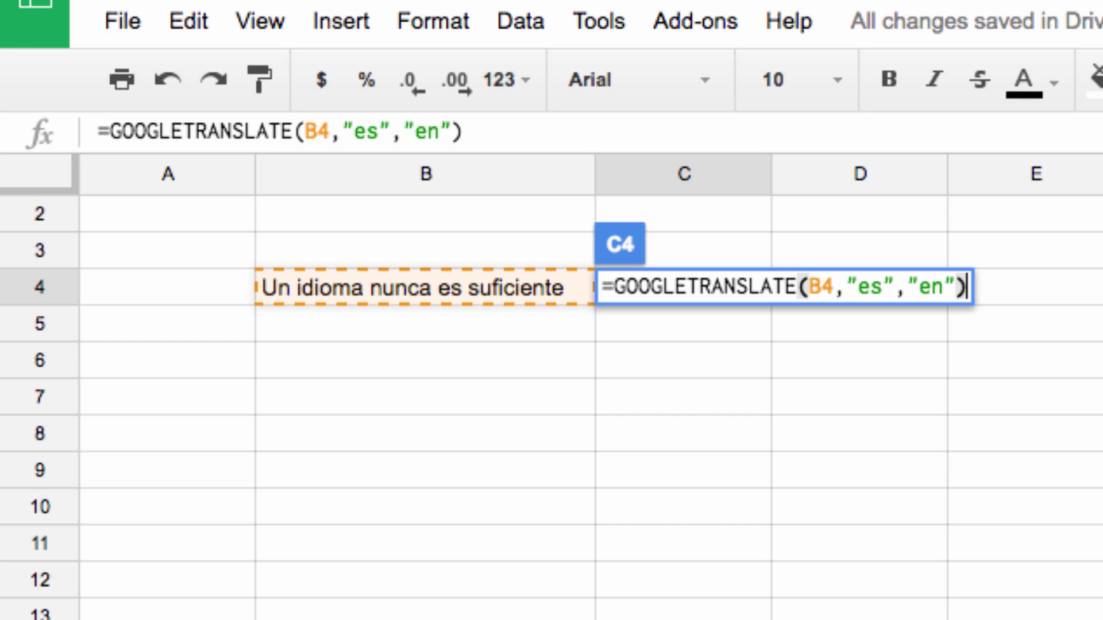
key(Return)
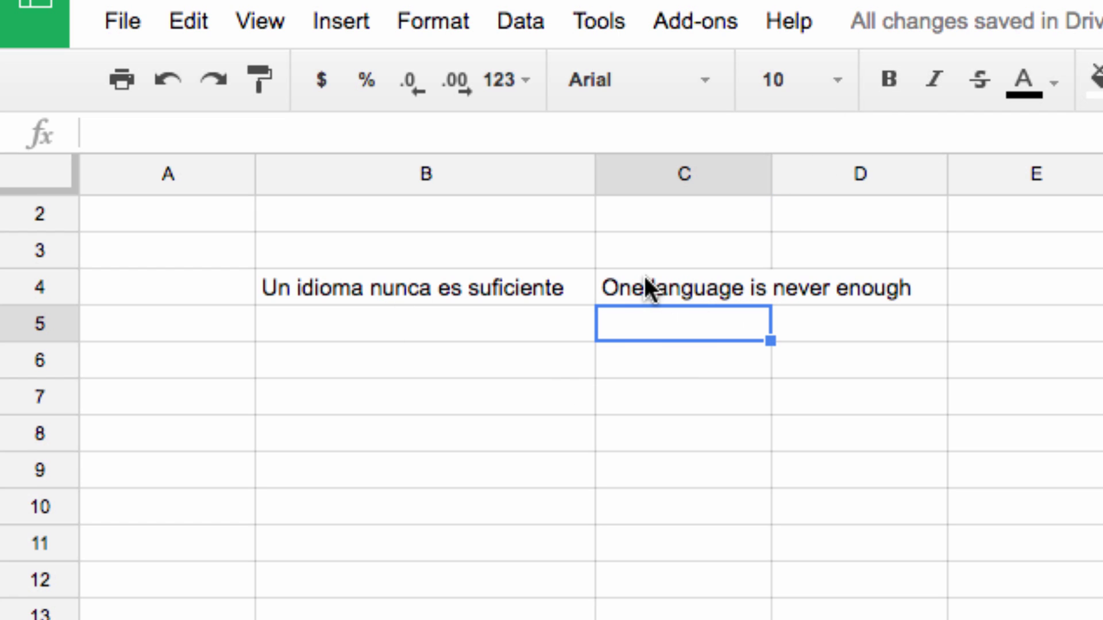
click(660, 288)
click(677, 326)
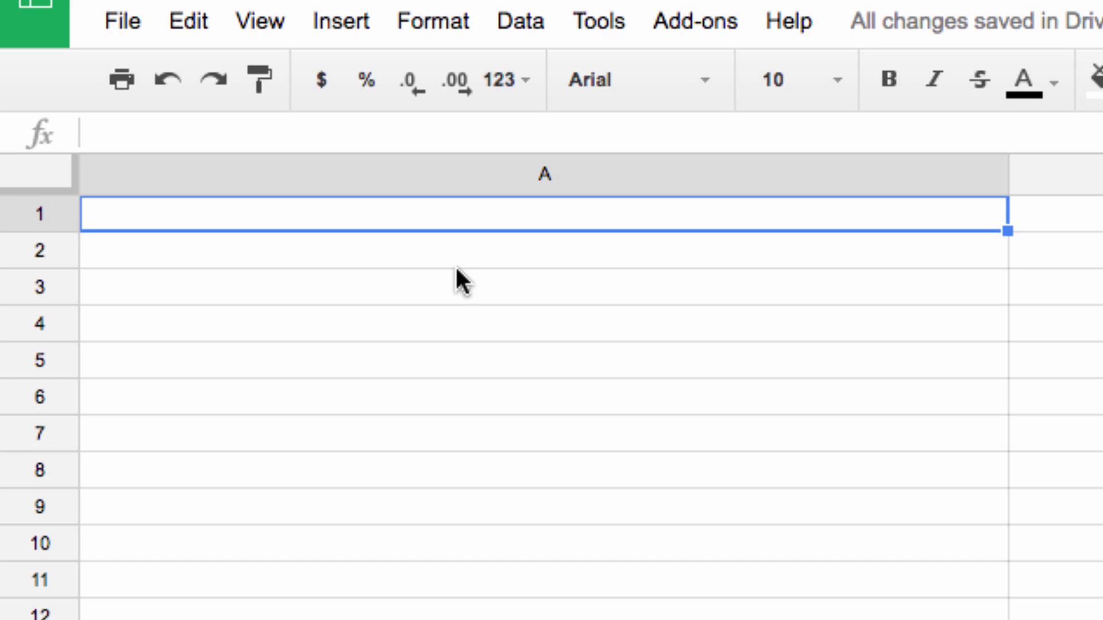
Step: Paste the feed URL into A1 and enter =IMPORTFEED(A1,"Items Title",False,10) in A2
text(http://feeds.feedburner.com/GoogleDocsBlog)
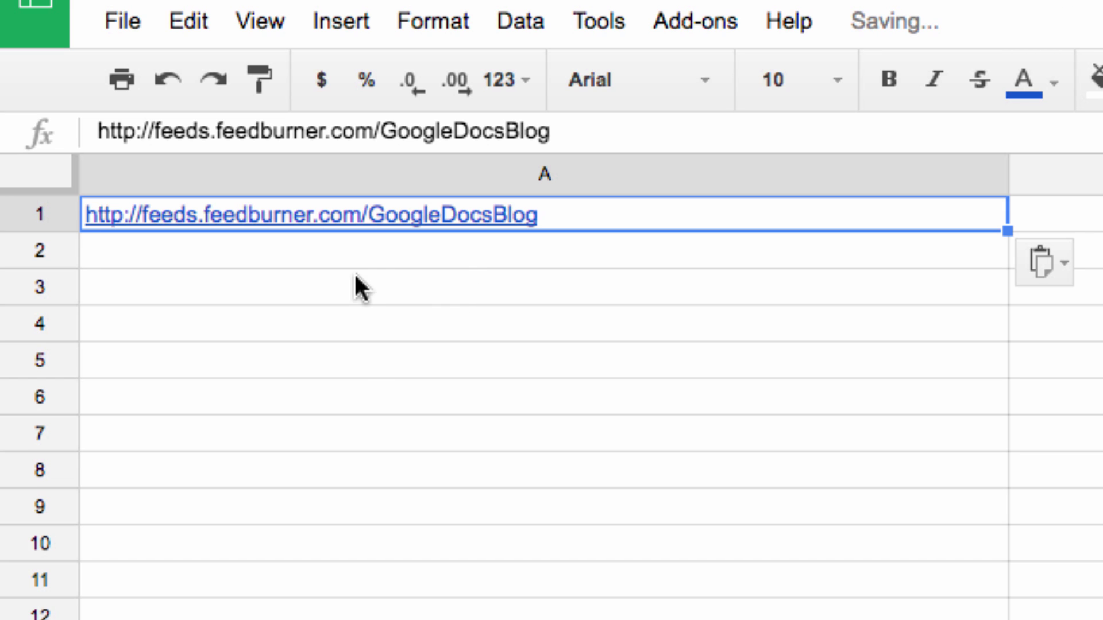
click(369, 244)
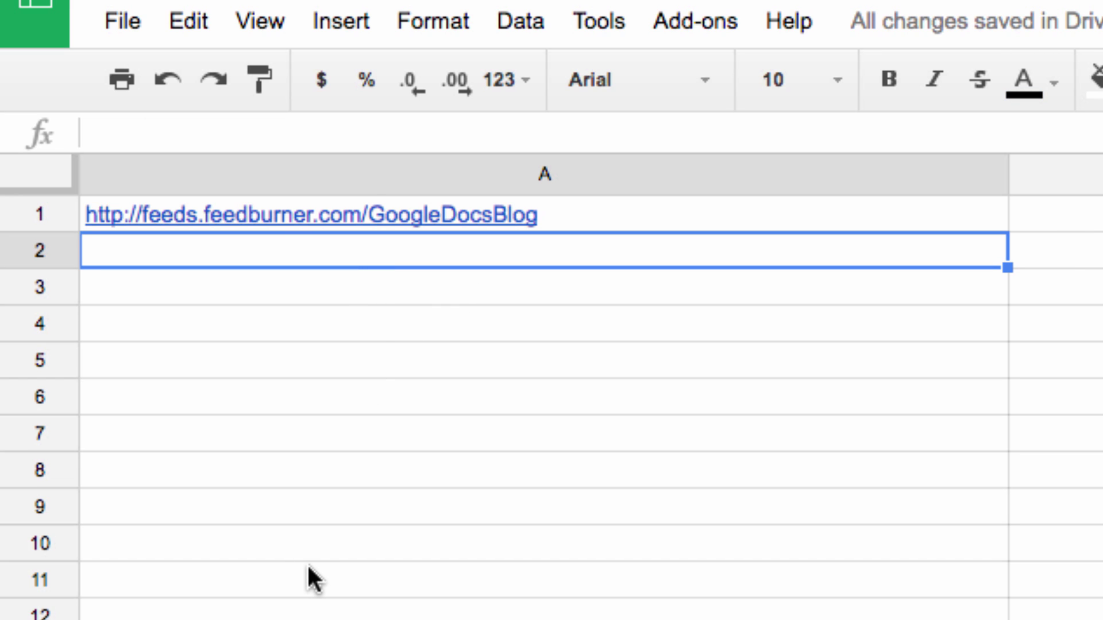
text(=)
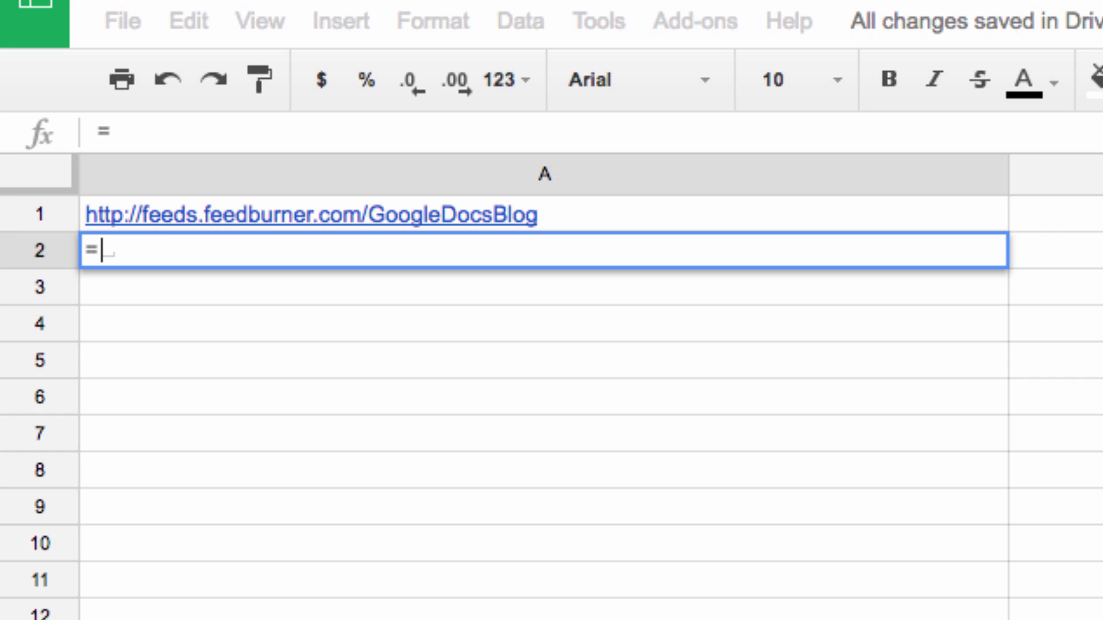
text(importf)
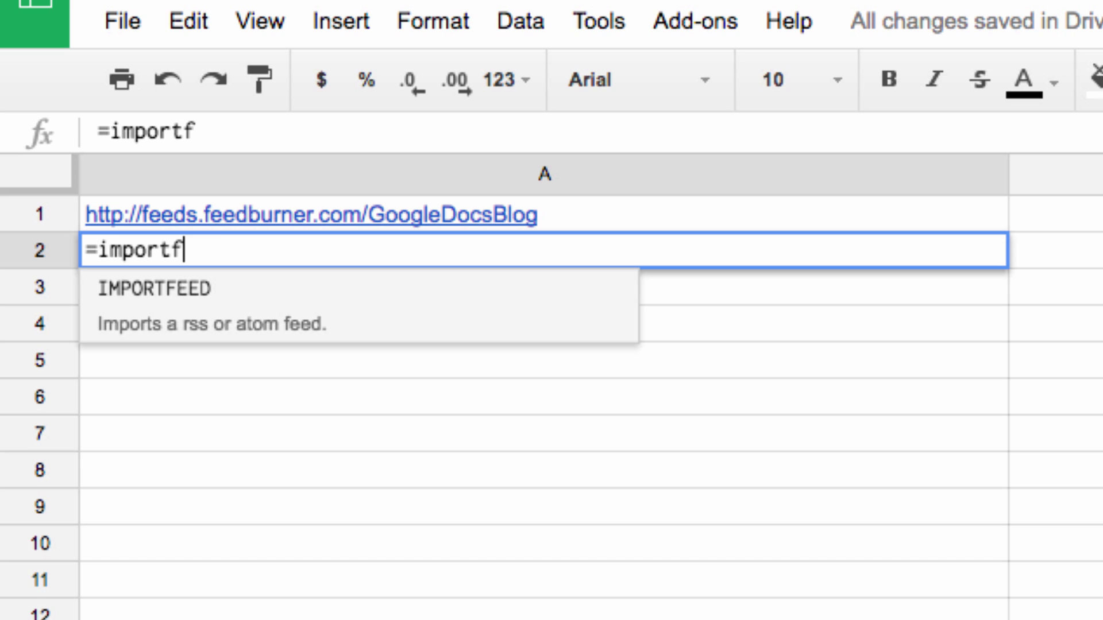
text(eed()
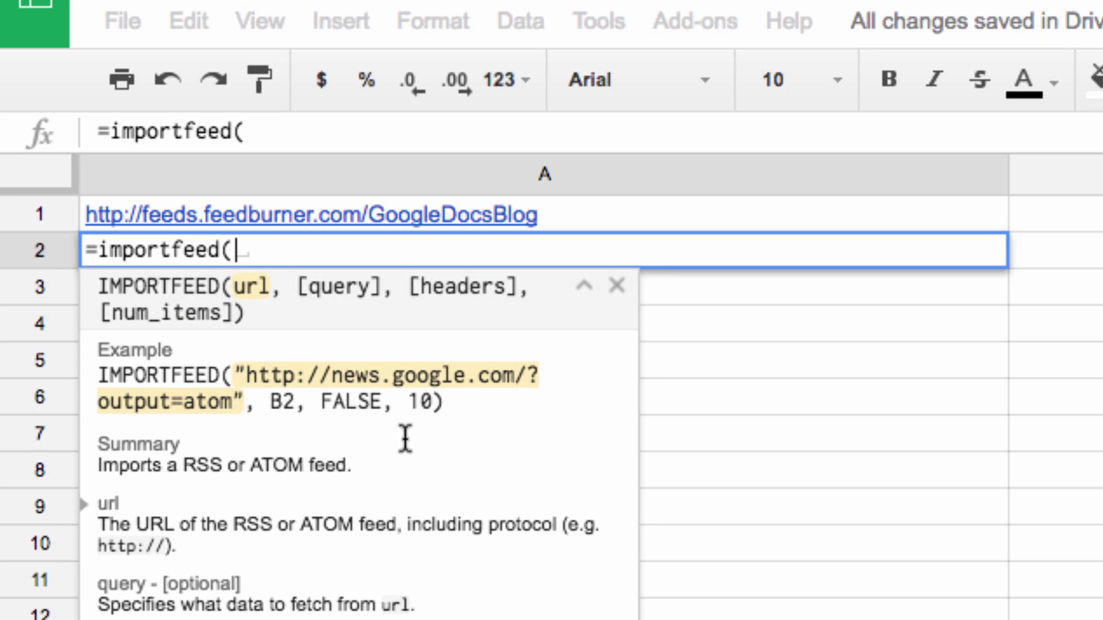
click(418, 209)
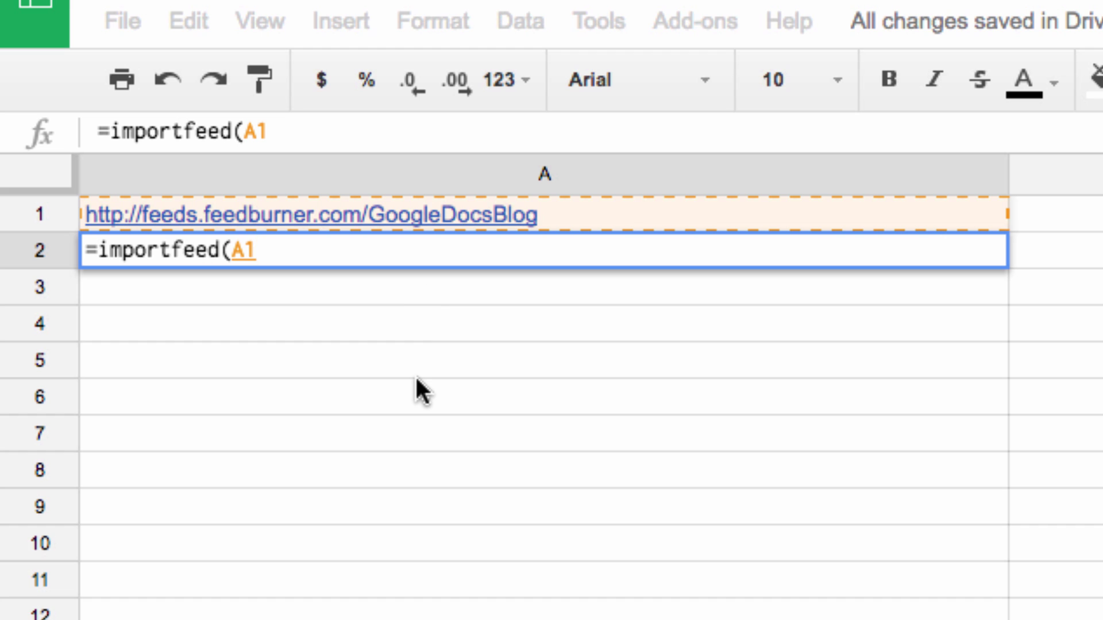
text(,)
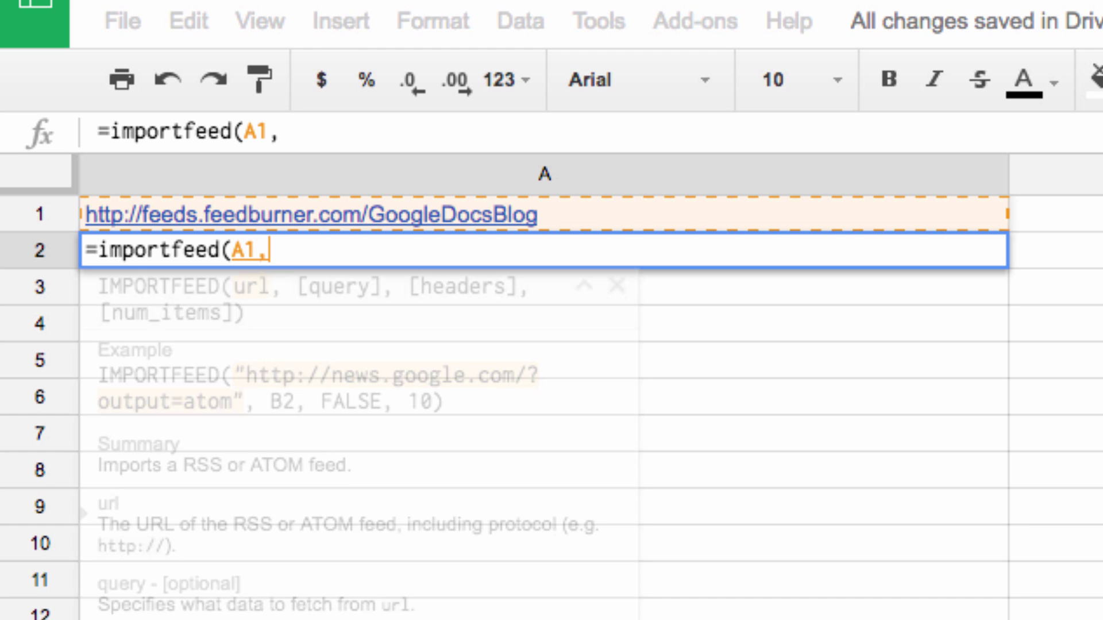
text("Ite)
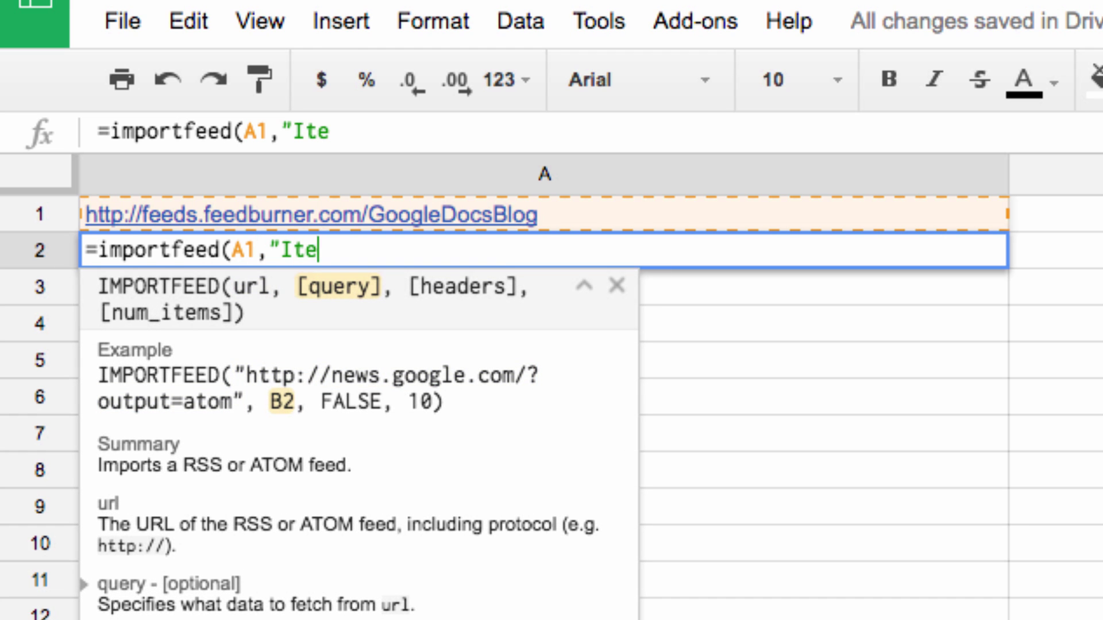
text(ms Title", F)
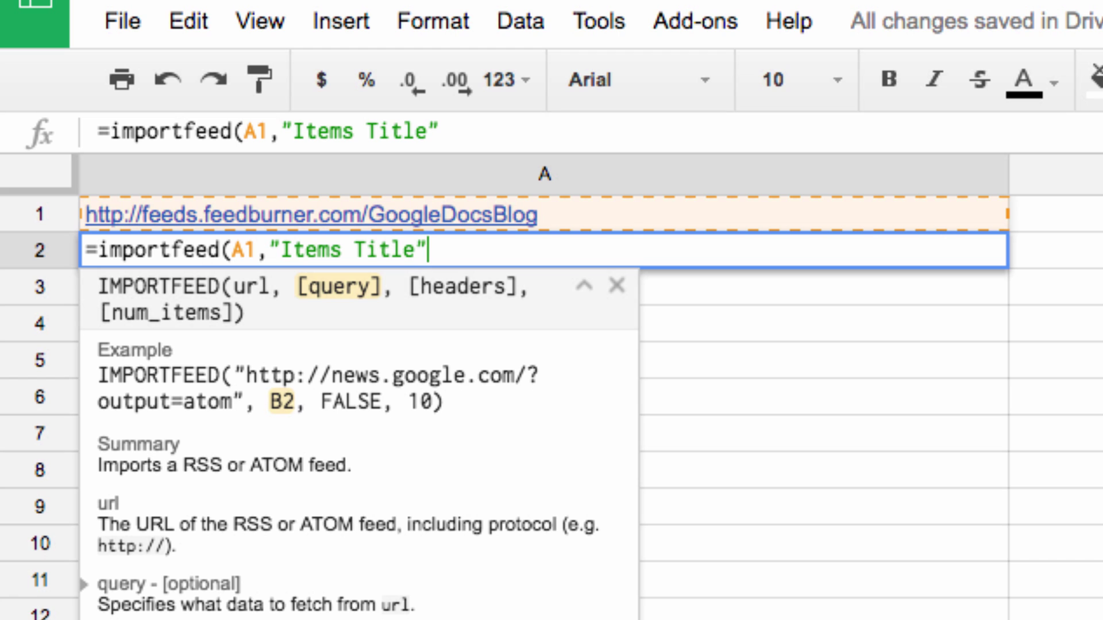
text(alse, 10)
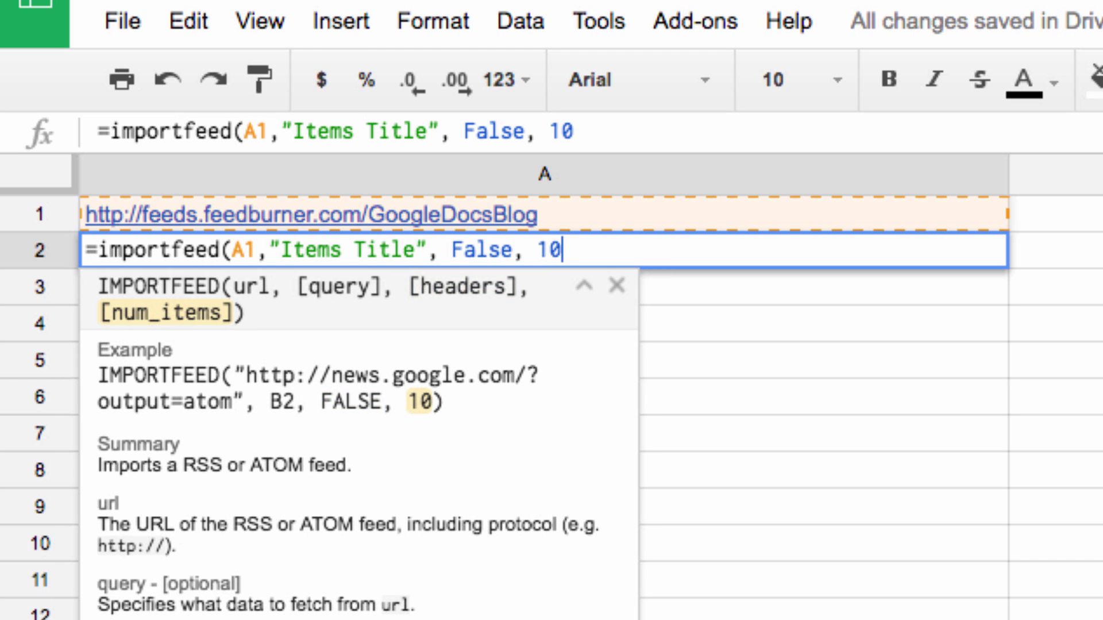
text())
key(Return)
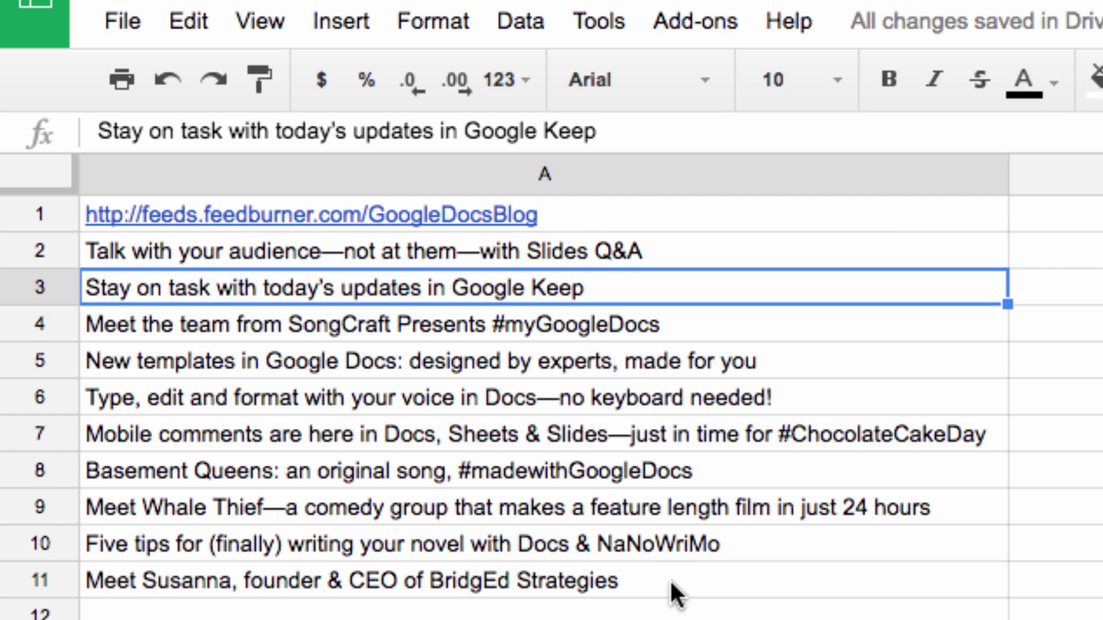
Step: Enter =IMPORTFEED(A1,"items url",False,10) in B2 to list each post's link
click(1051, 250)
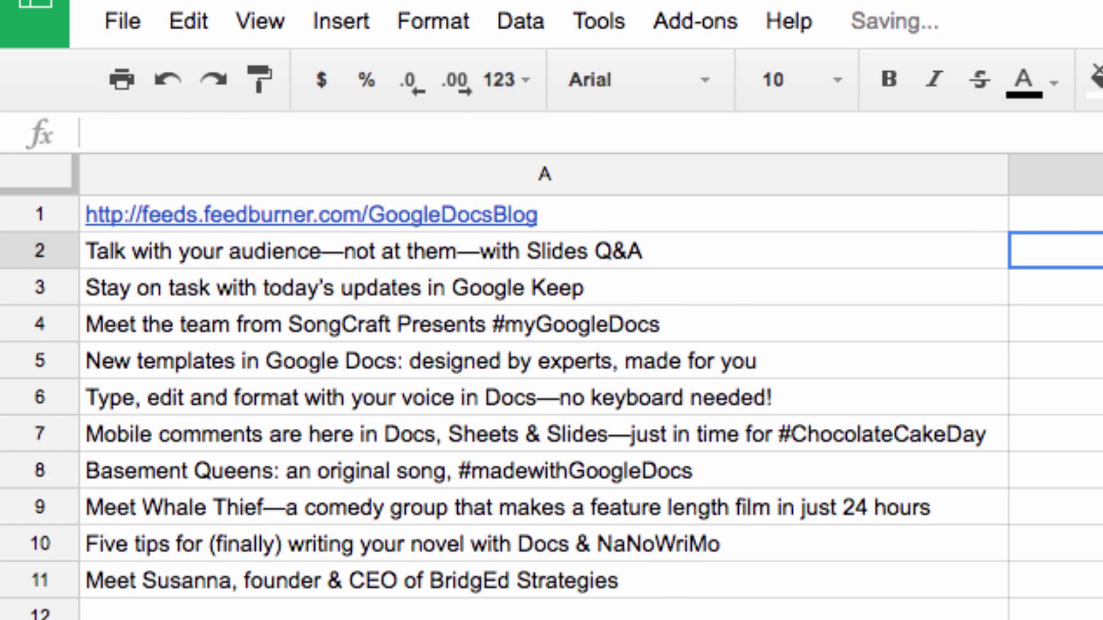
text(=I)
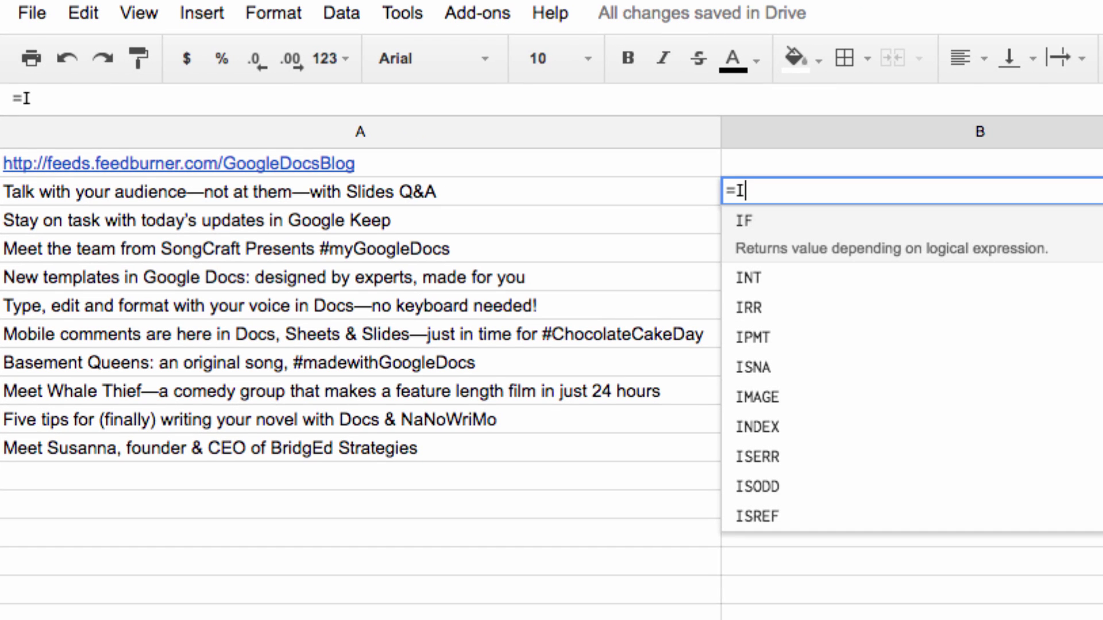
text(mportfeed()
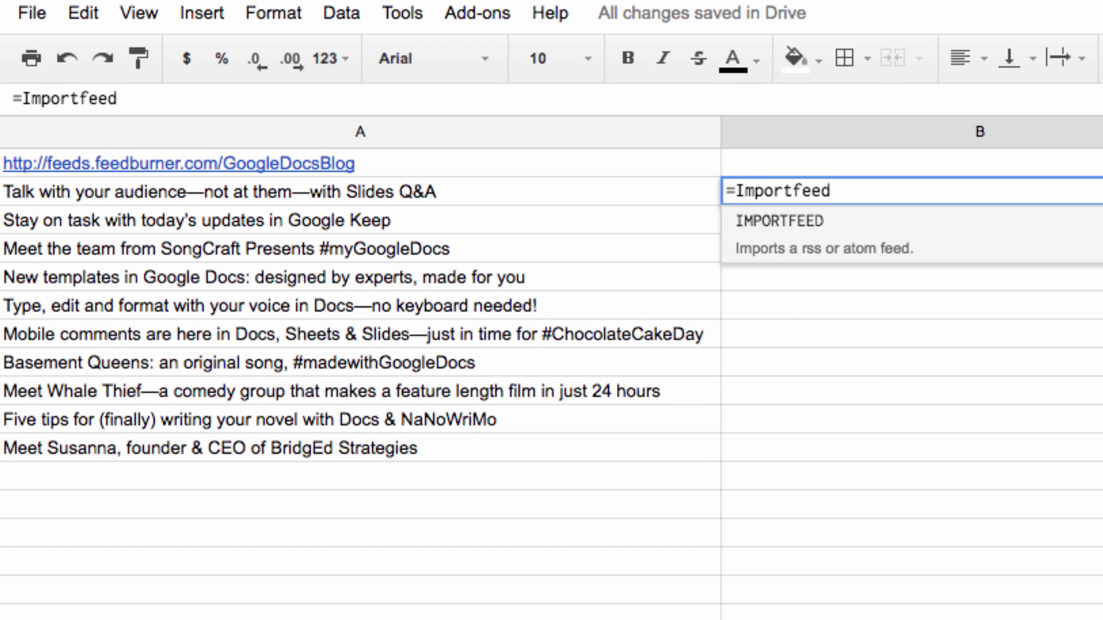
click(372, 167)
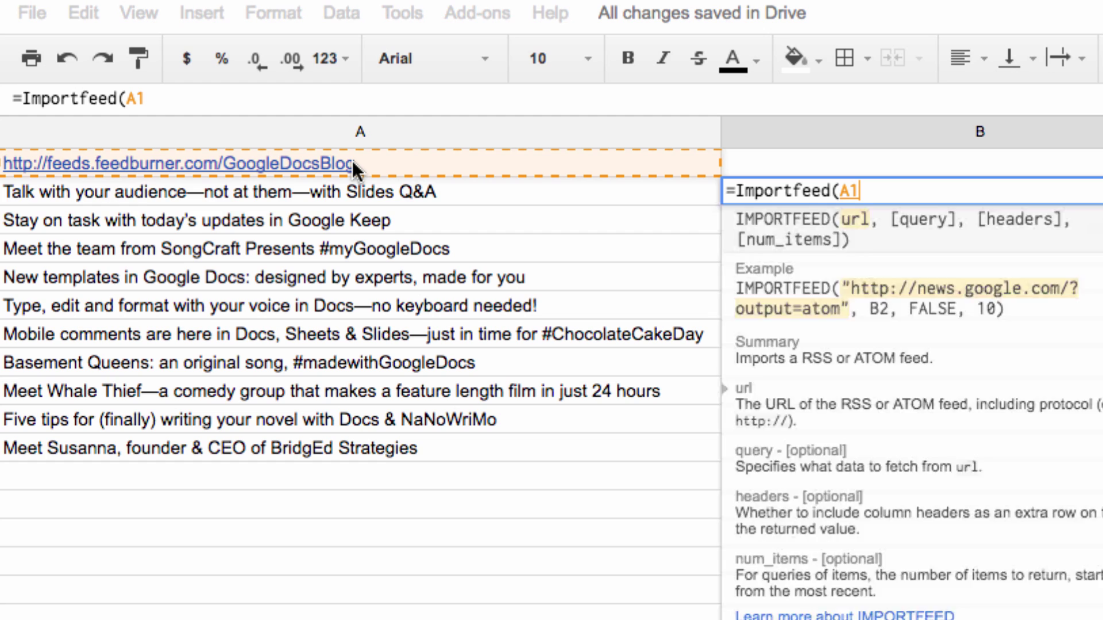
text(,"items)
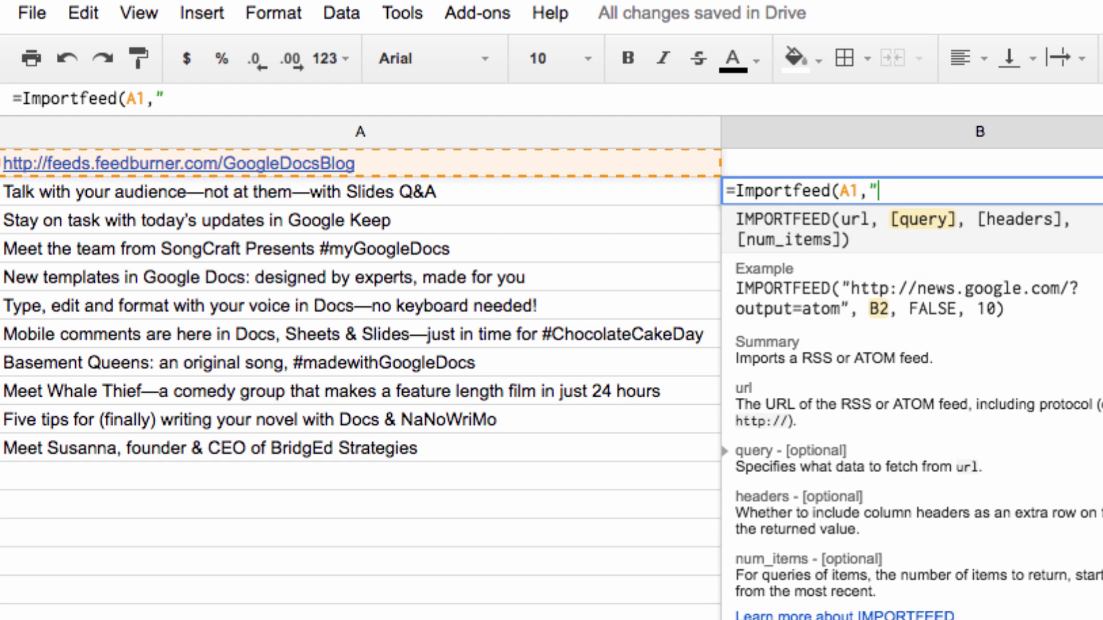
text( url)
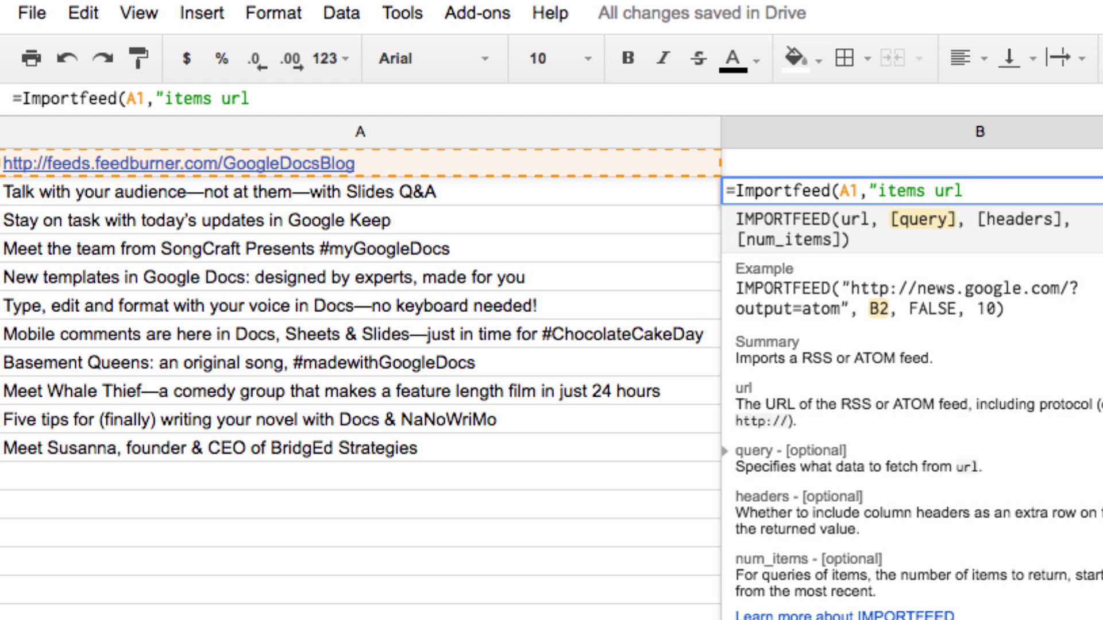
text(",False, 10))
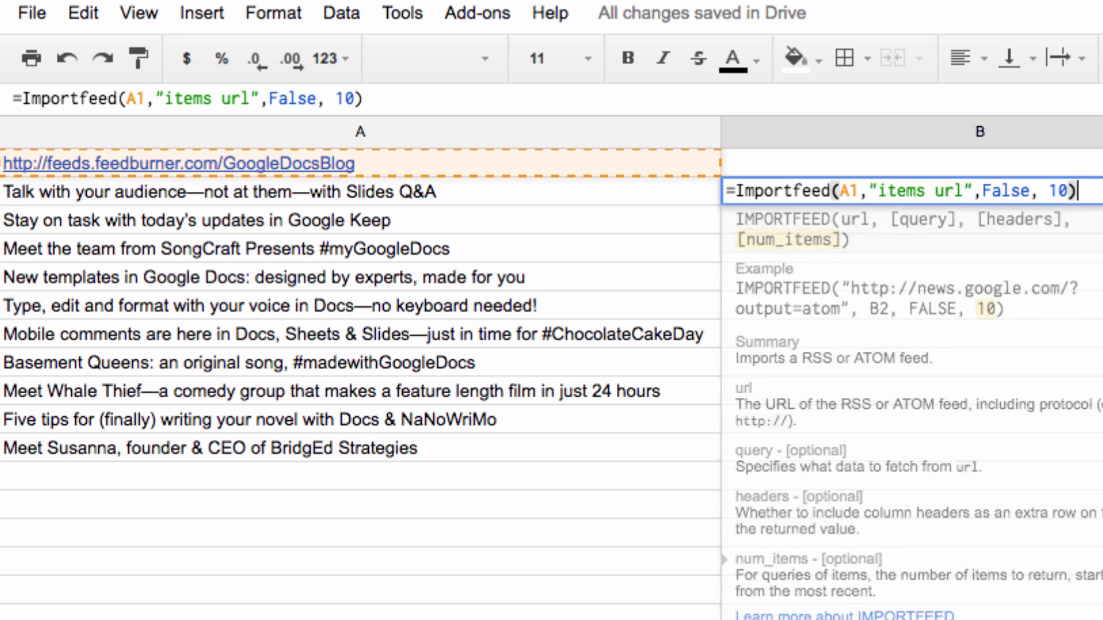
key(Return)
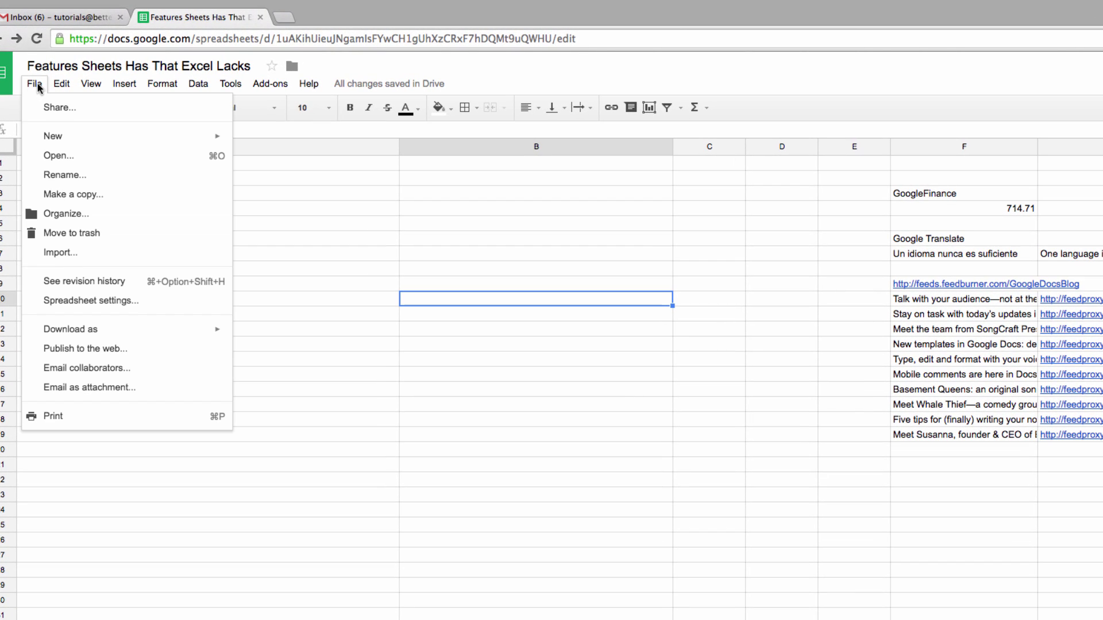
Step: Preview an earlier revision, share the spreadsheet with the suggested contact as editor, then select A9
click(109, 282)
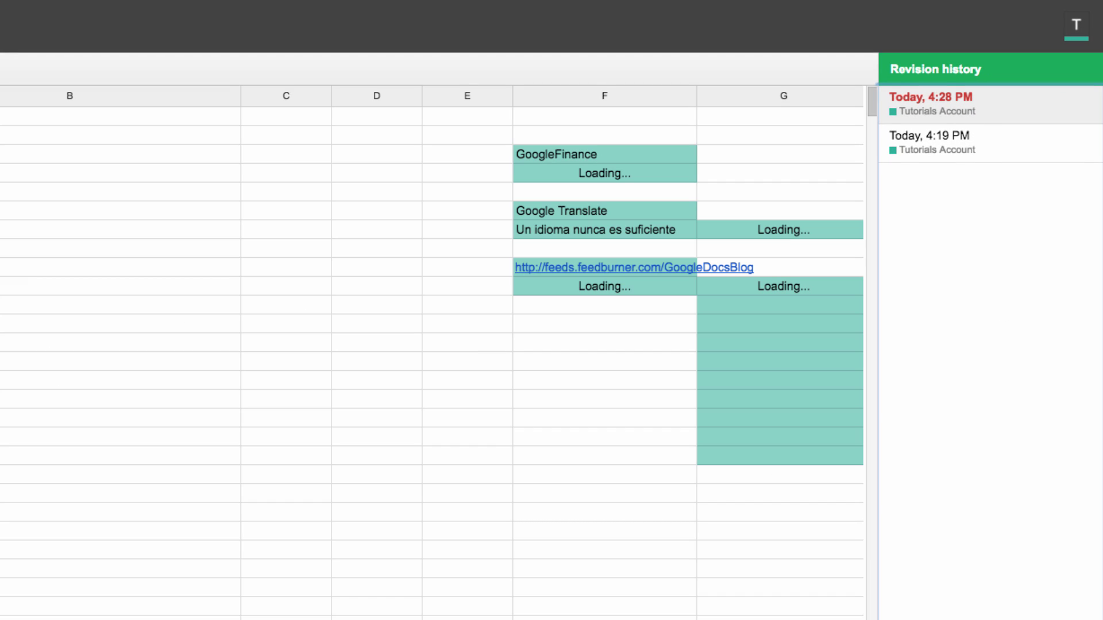
click(974, 519)
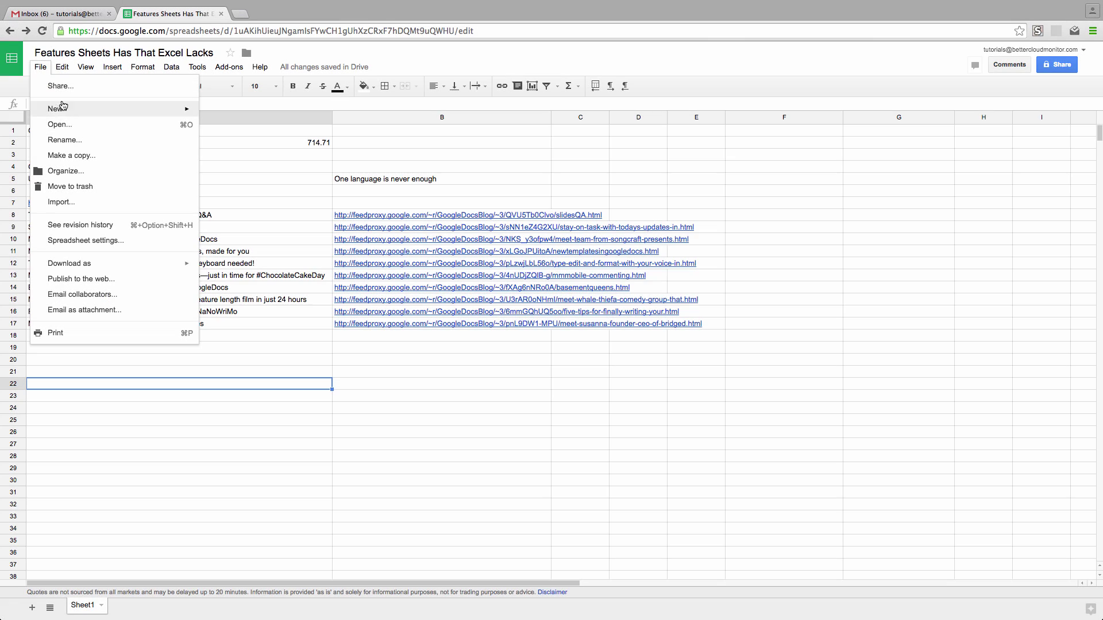
click(58, 90)
text(videos)
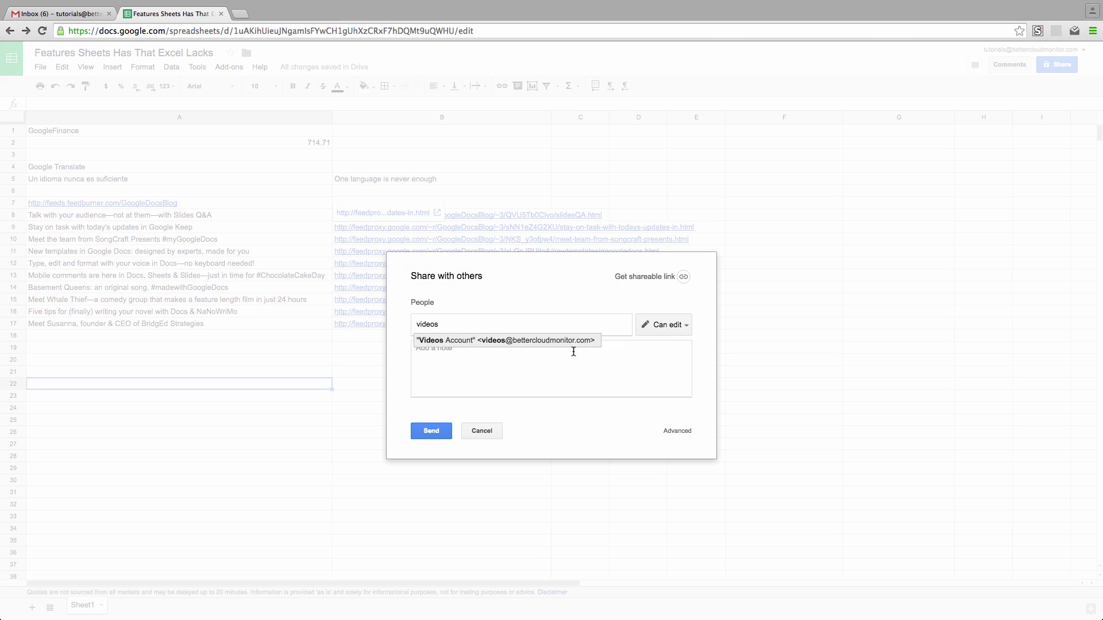
click(572, 344)
click(432, 436)
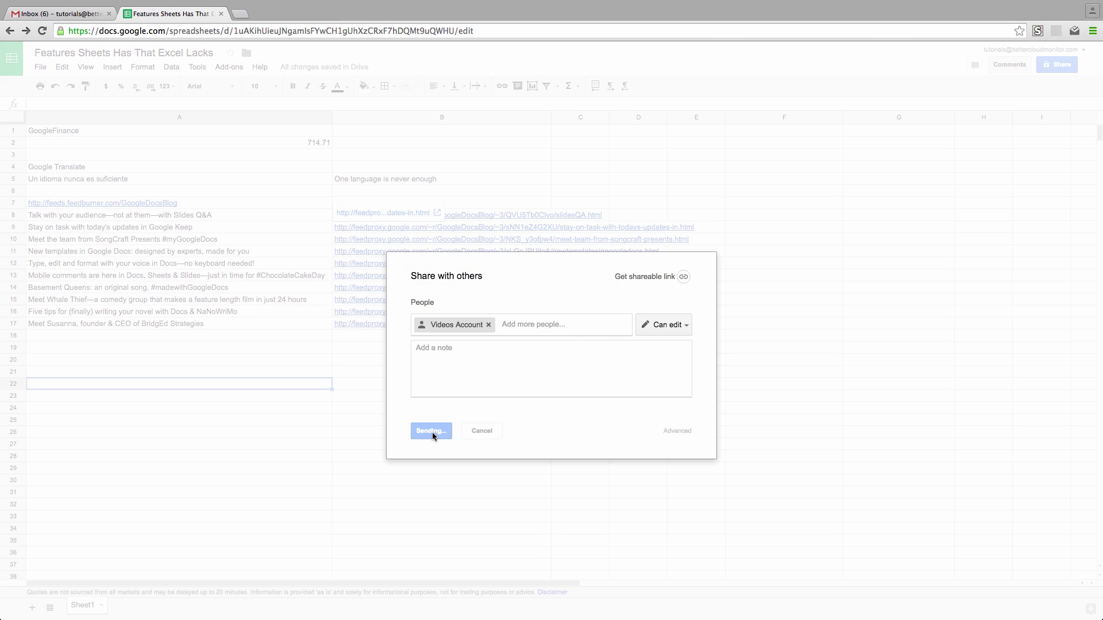
click(109, 226)
click(364, 86)
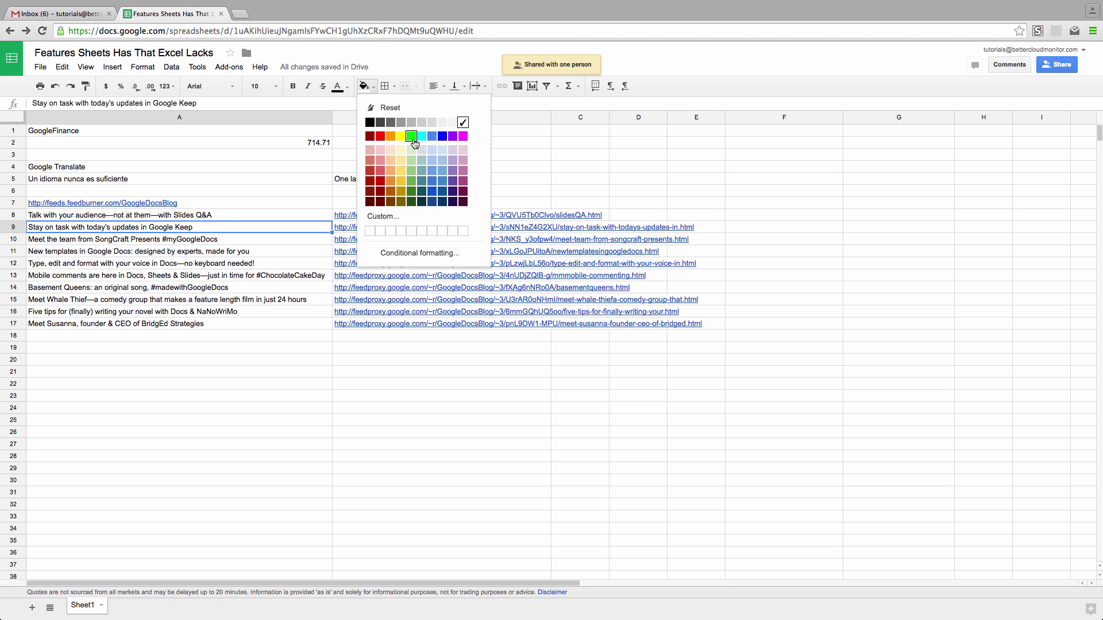
Step: Apply the bright green fill to the post titles in A9, A13 and A16
click(411, 136)
click(179, 275)
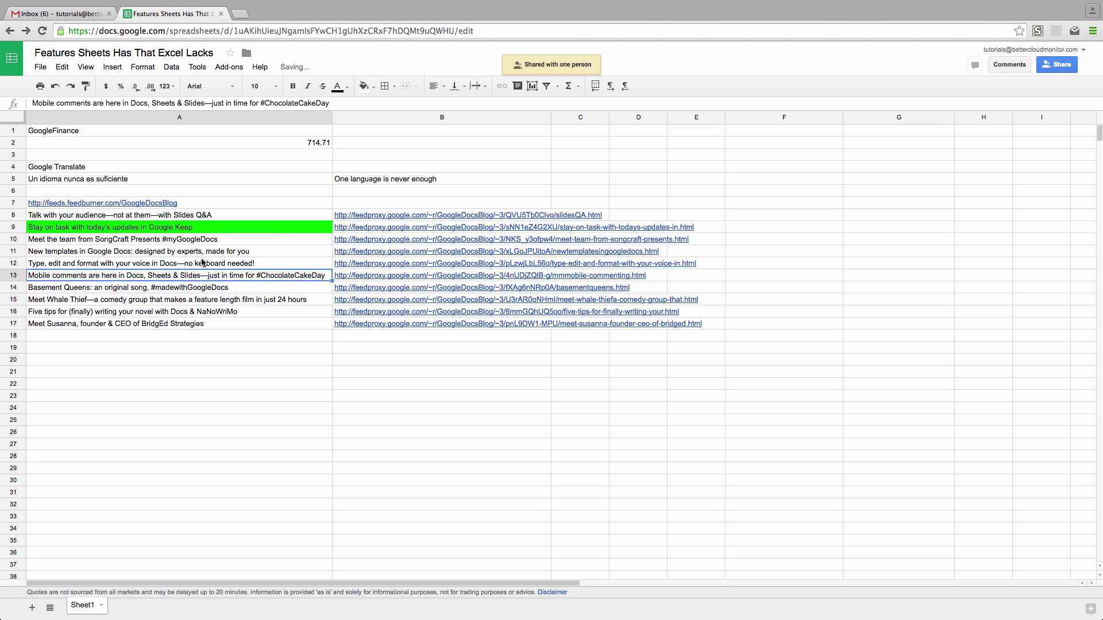
click(364, 86)
click(411, 136)
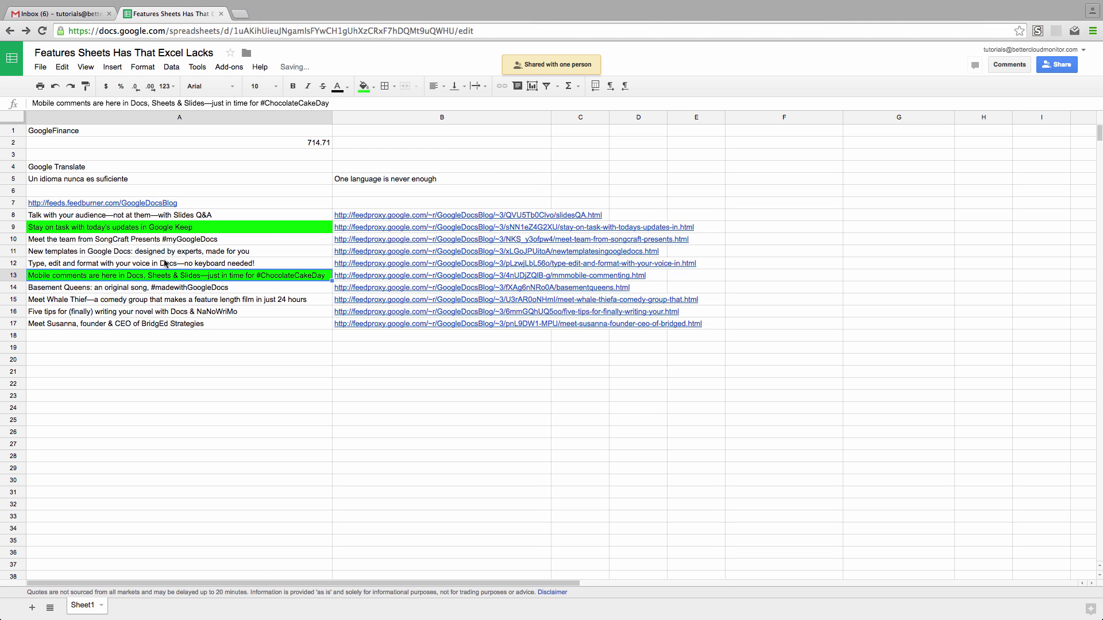
click(151, 310)
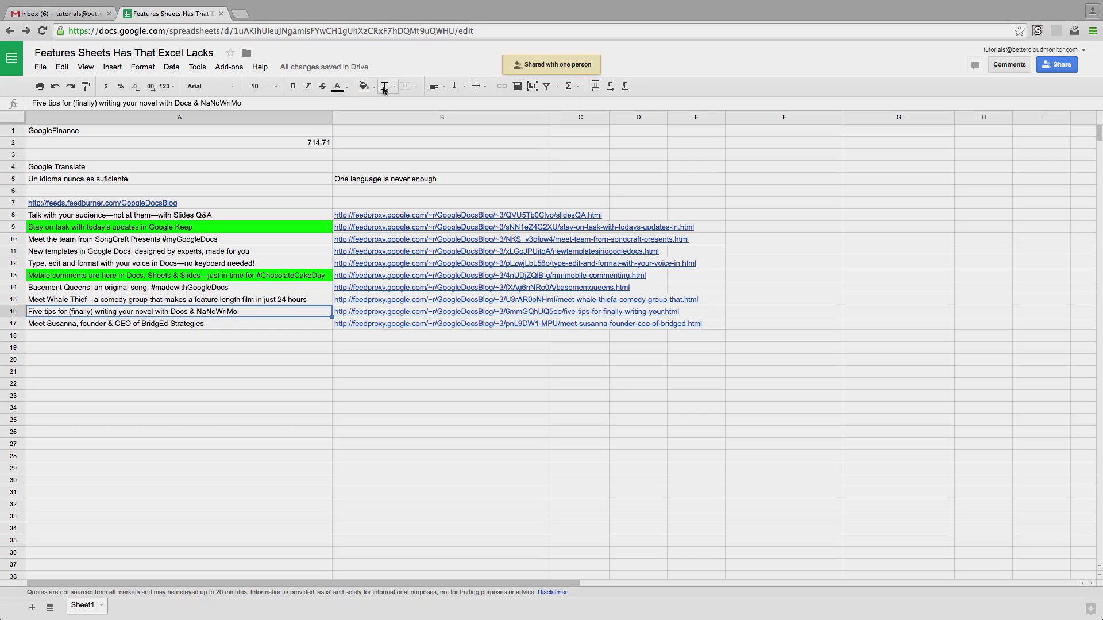
click(364, 86)
click(411, 136)
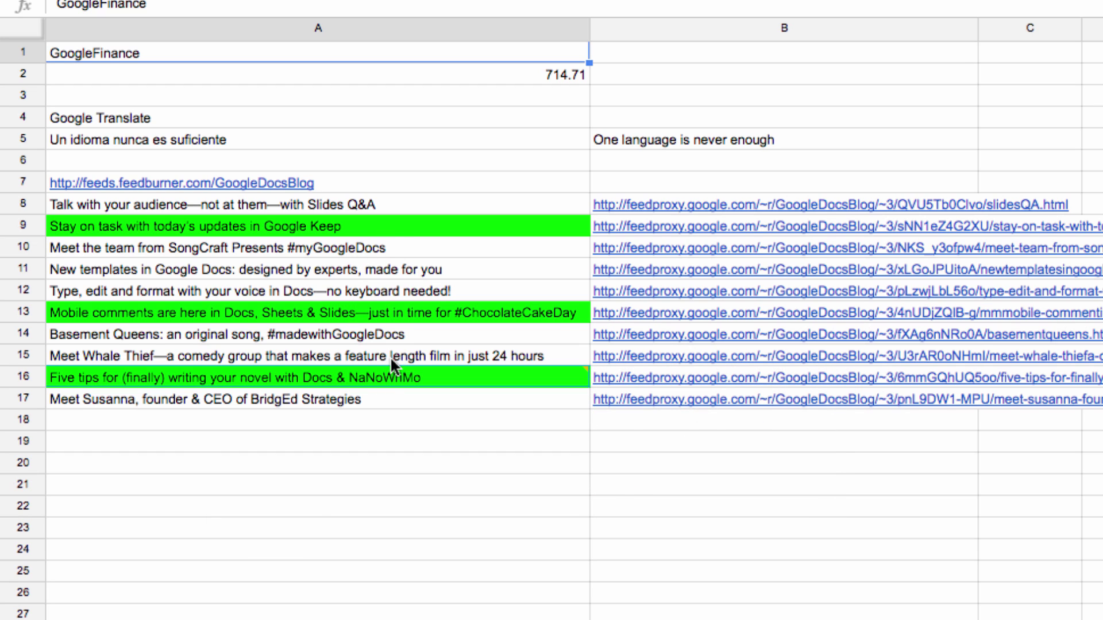
mouse_move(385, 371)
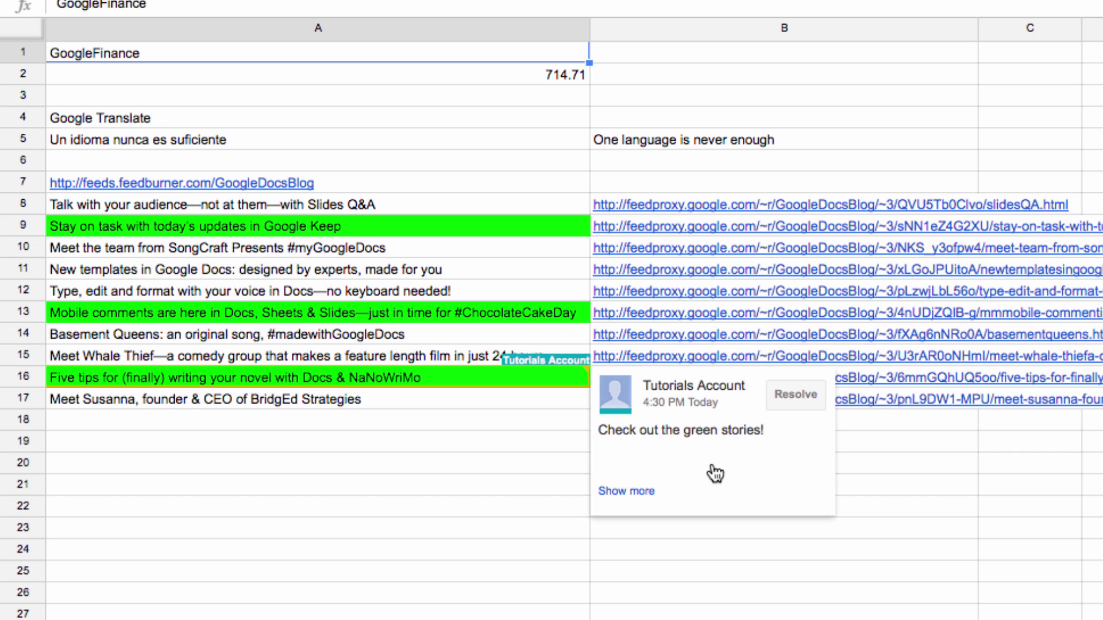